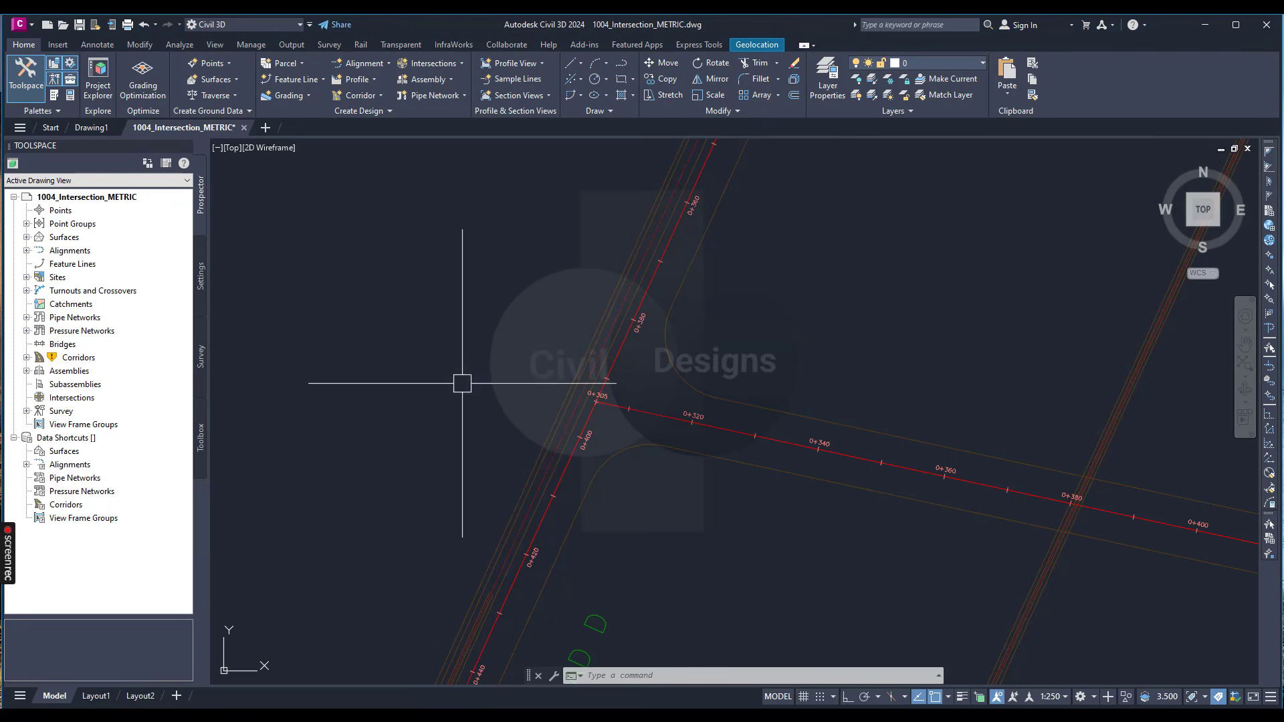
Start a new intersection at the point where the Road C alignment meets the Road D alignment.
{"action": "scroll", "coordinate": [492, 328], "scroll_direction": "down", "scroll_amount": 4}
{"action": "scroll", "coordinate": [533, 329], "scroll_direction": "up", "scroll_amount": 3}
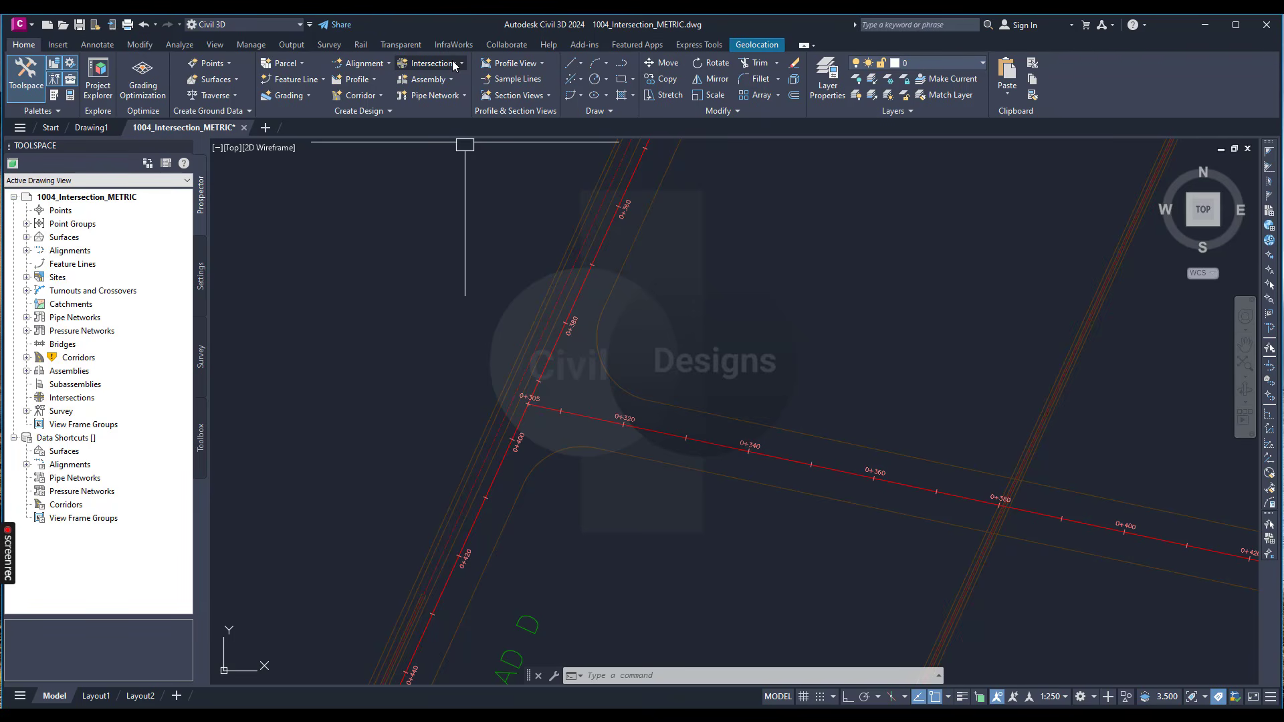
{"action": "scroll", "coordinate": [585, 435], "scroll_direction": "down", "scroll_amount": 4}
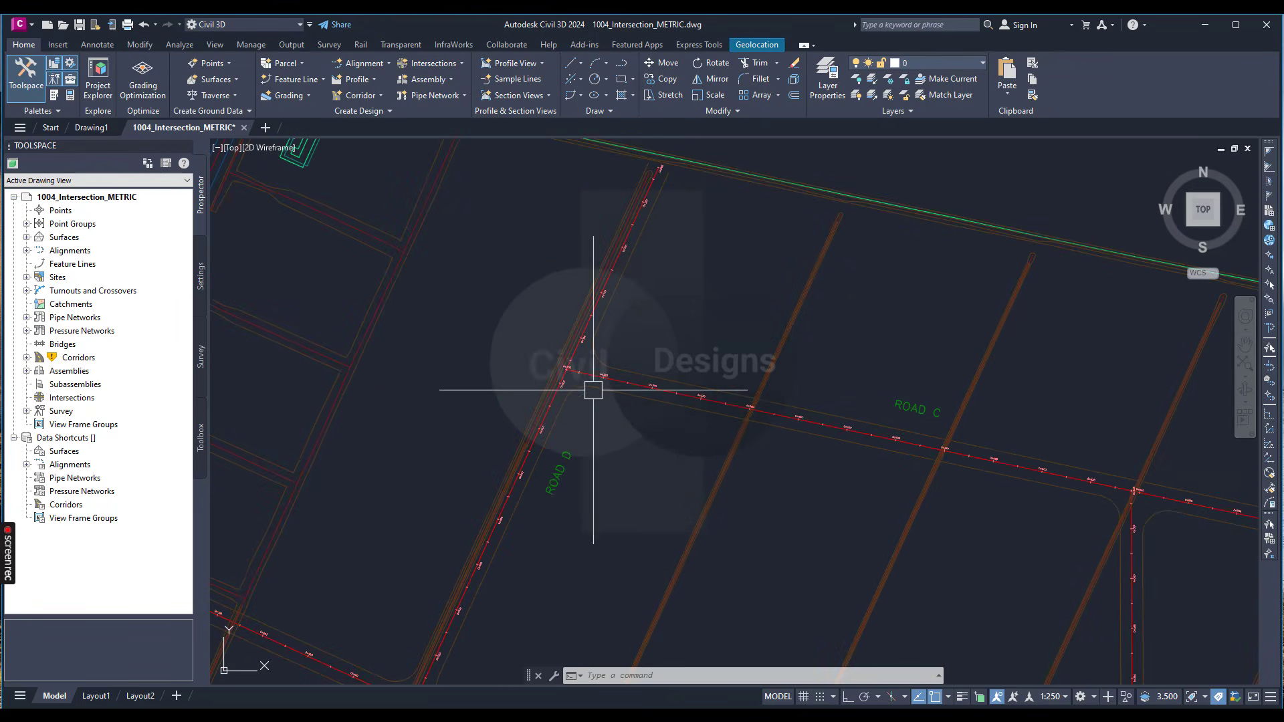
{"action": "scroll", "coordinate": [593, 391], "scroll_direction": "up", "scroll_amount": 4}
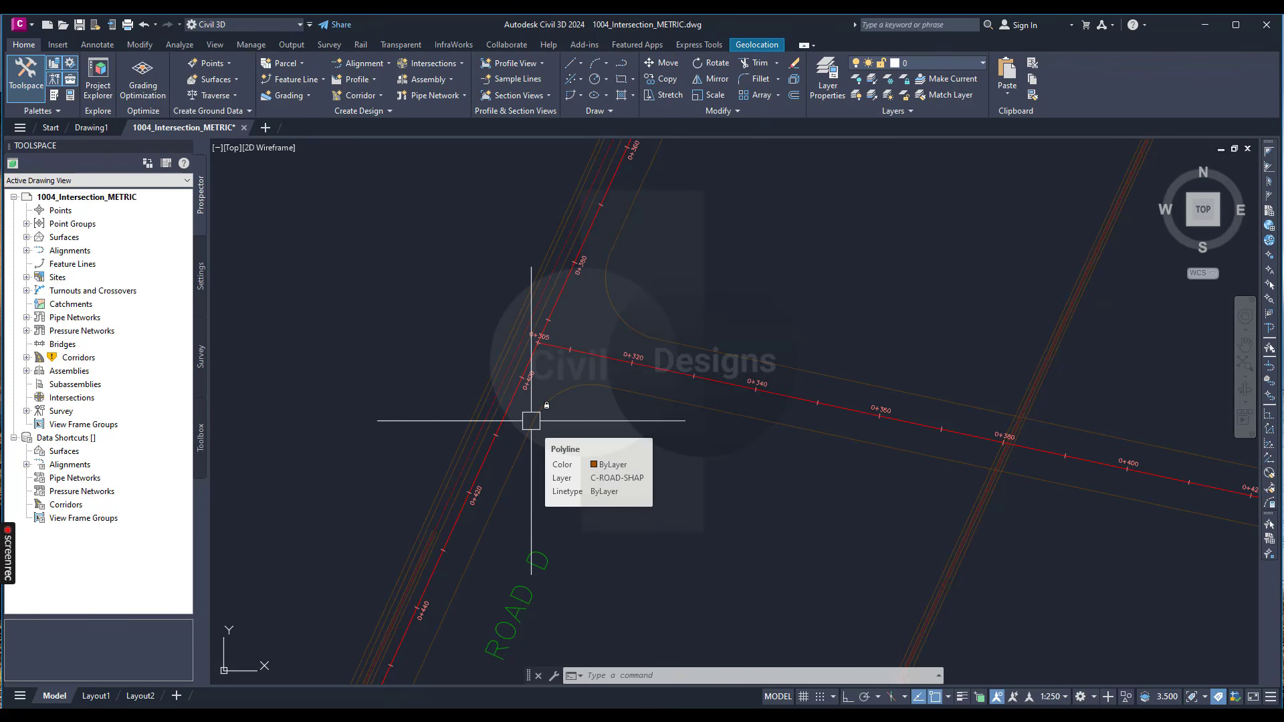
{"action": "scroll", "coordinate": [546, 369], "scroll_direction": "up", "scroll_amount": 2}
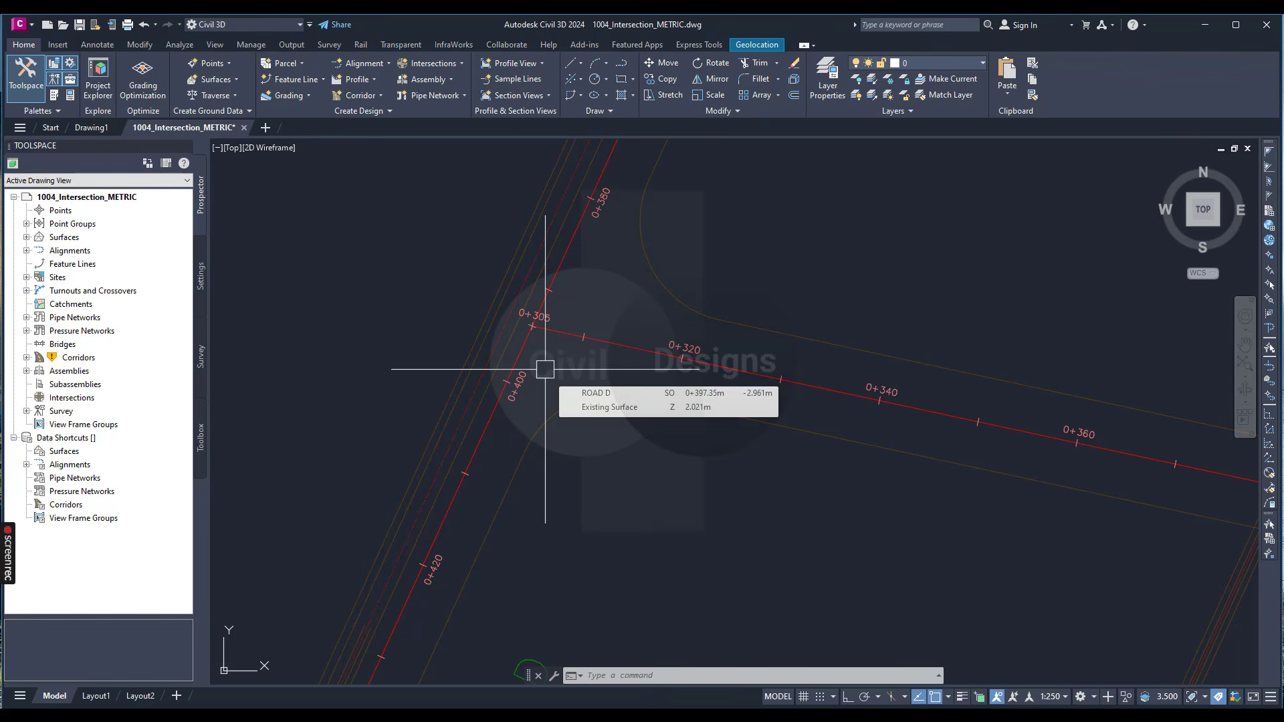
{"action": "scroll", "coordinate": [545, 369], "scroll_direction": "down", "scroll_amount": 4}
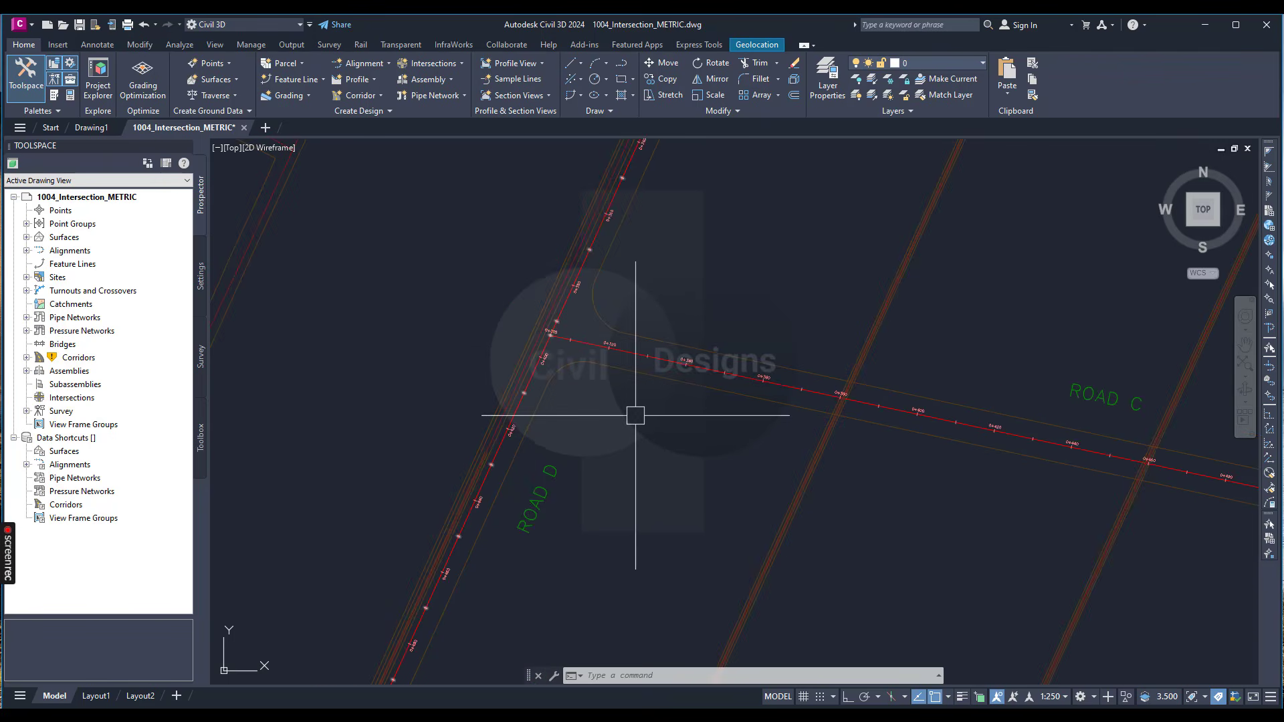
{"action": "scroll", "coordinate": [568, 326], "scroll_direction": "up", "scroll_amount": 4}
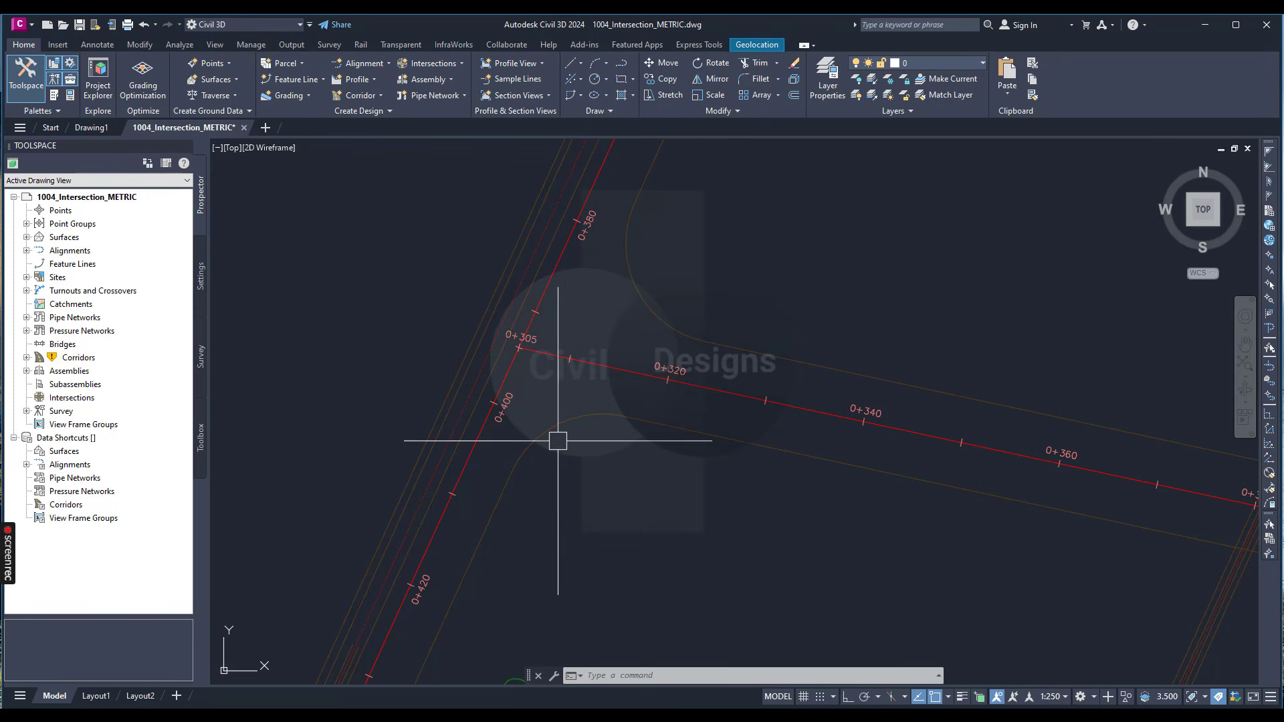
{"action": "left_click", "coordinate": [428, 64]}
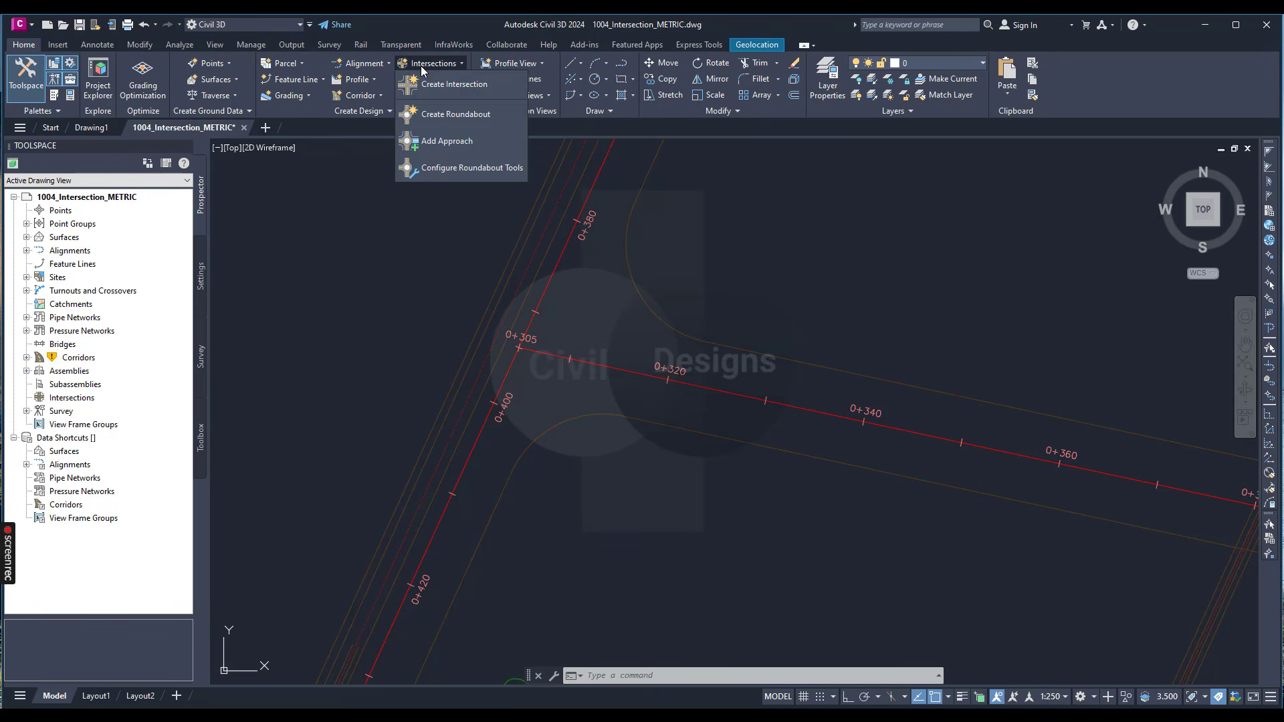
{"action": "left_click", "coordinate": [459, 85]}
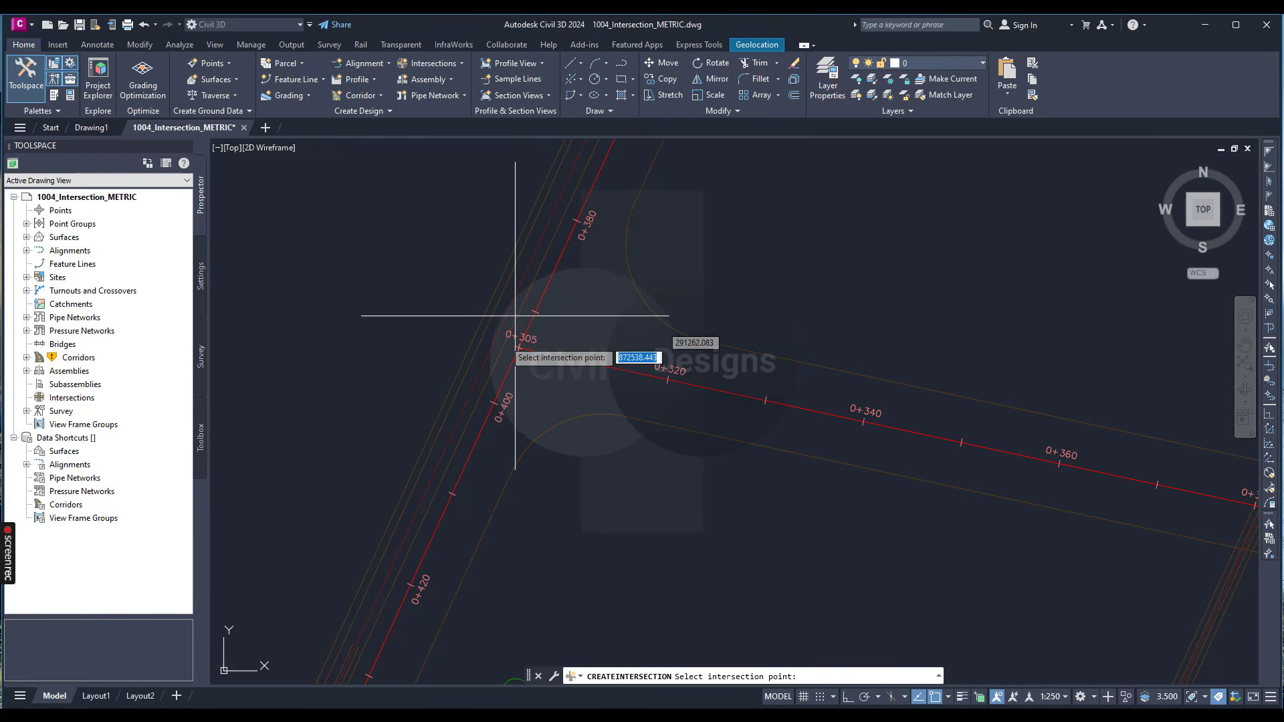
{"action": "scroll", "coordinate": [521, 371], "scroll_direction": "up", "scroll_amount": 5}
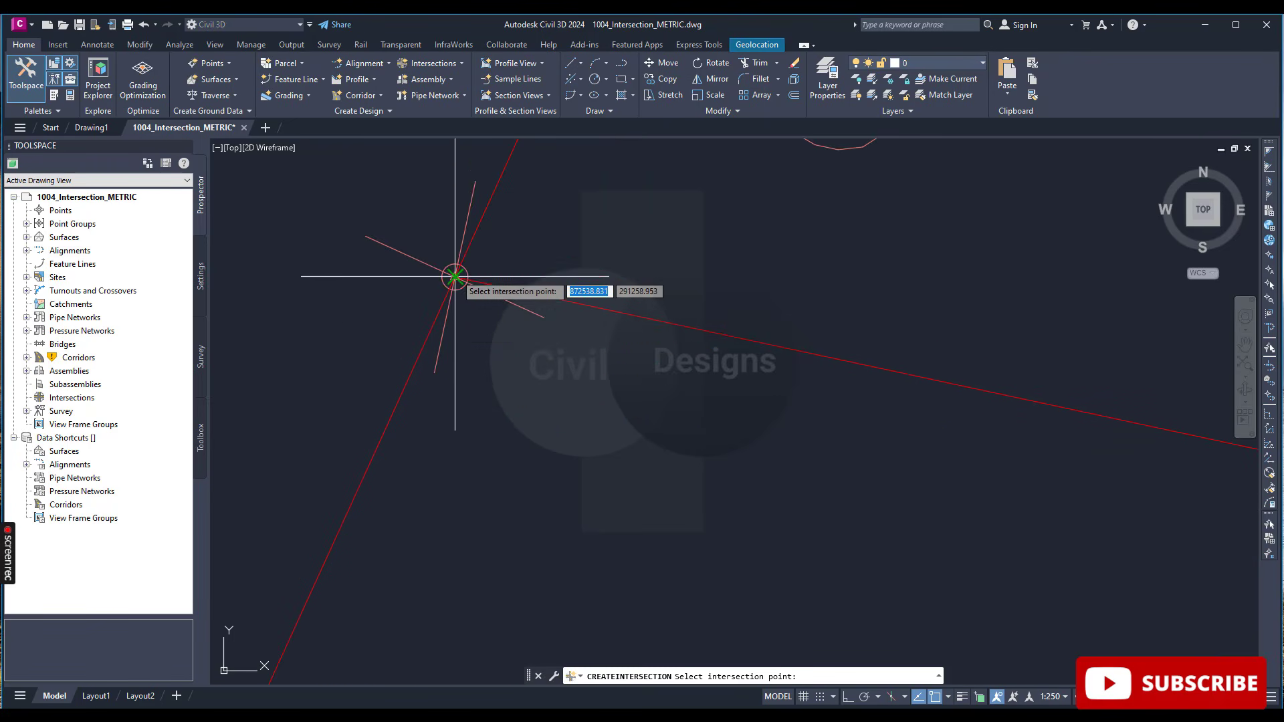
{"action": "left_click", "coordinate": [446, 288]}
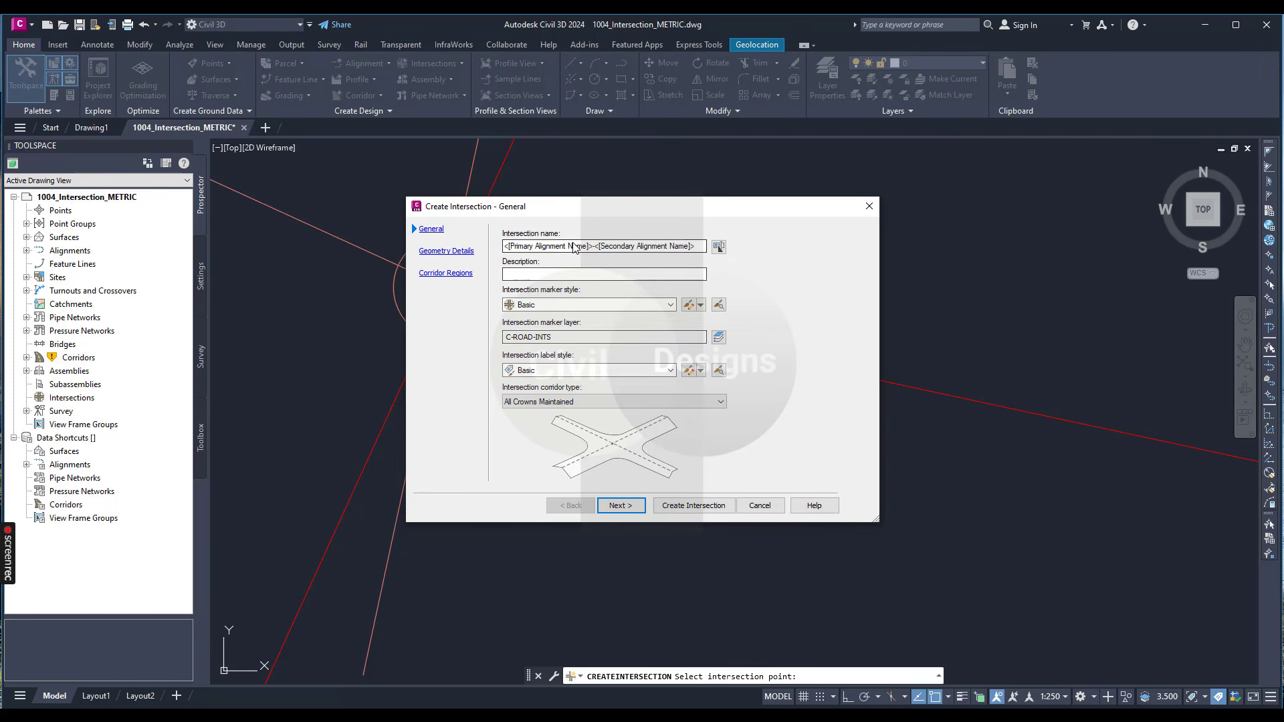
Choose All Crowns Maintained as the intersection corridor type and continue to the geometry details.
{"action": "left_click", "coordinate": [528, 402]}
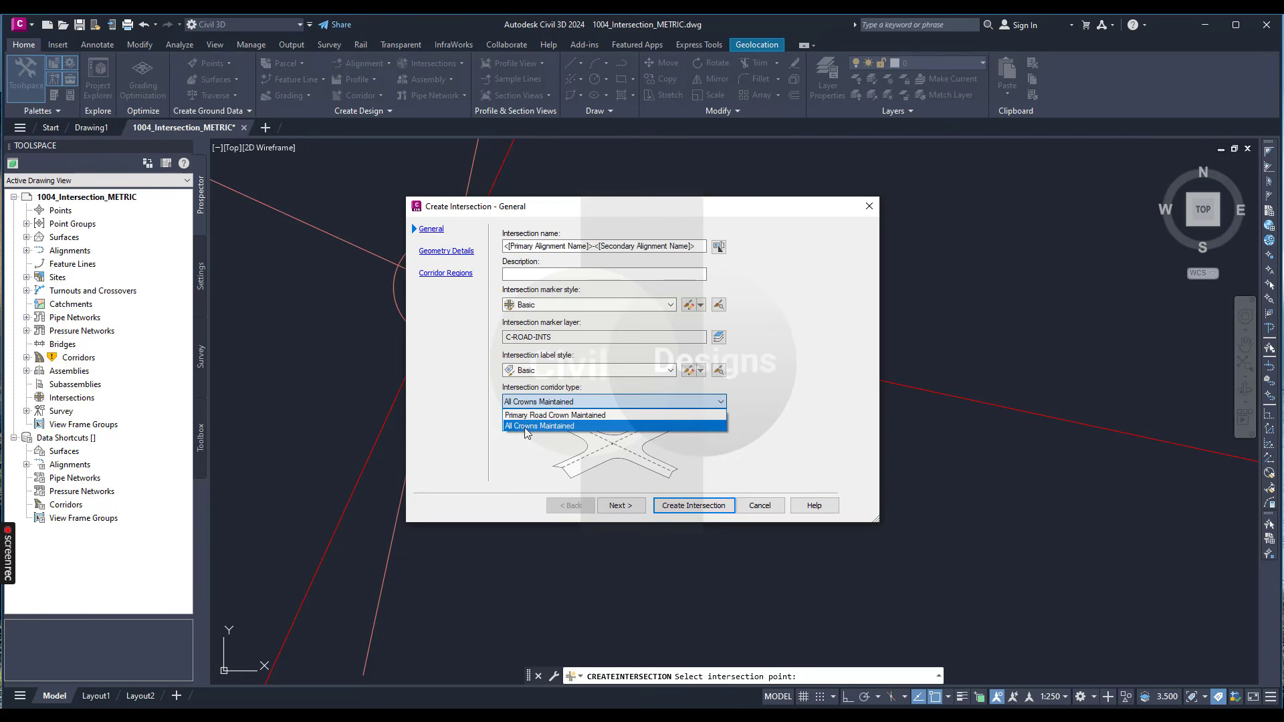
{"action": "left_click", "coordinate": [553, 427]}
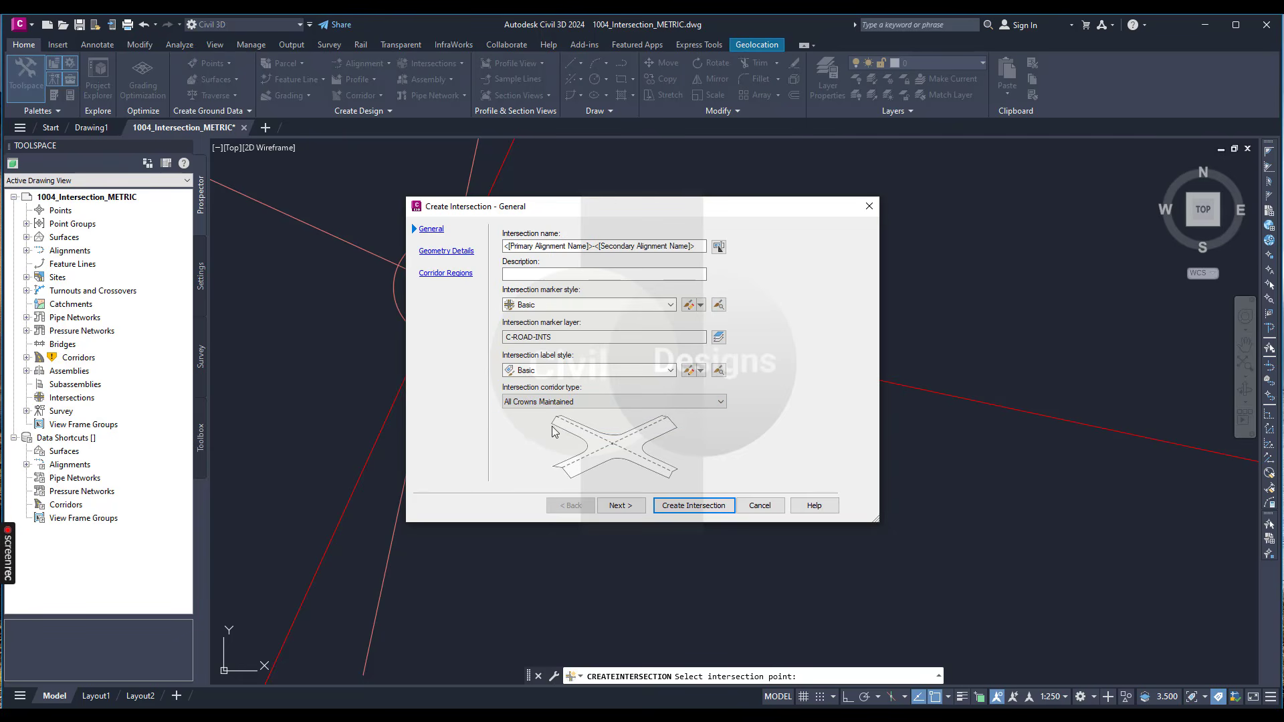
{"action": "left_click", "coordinate": [622, 503]}
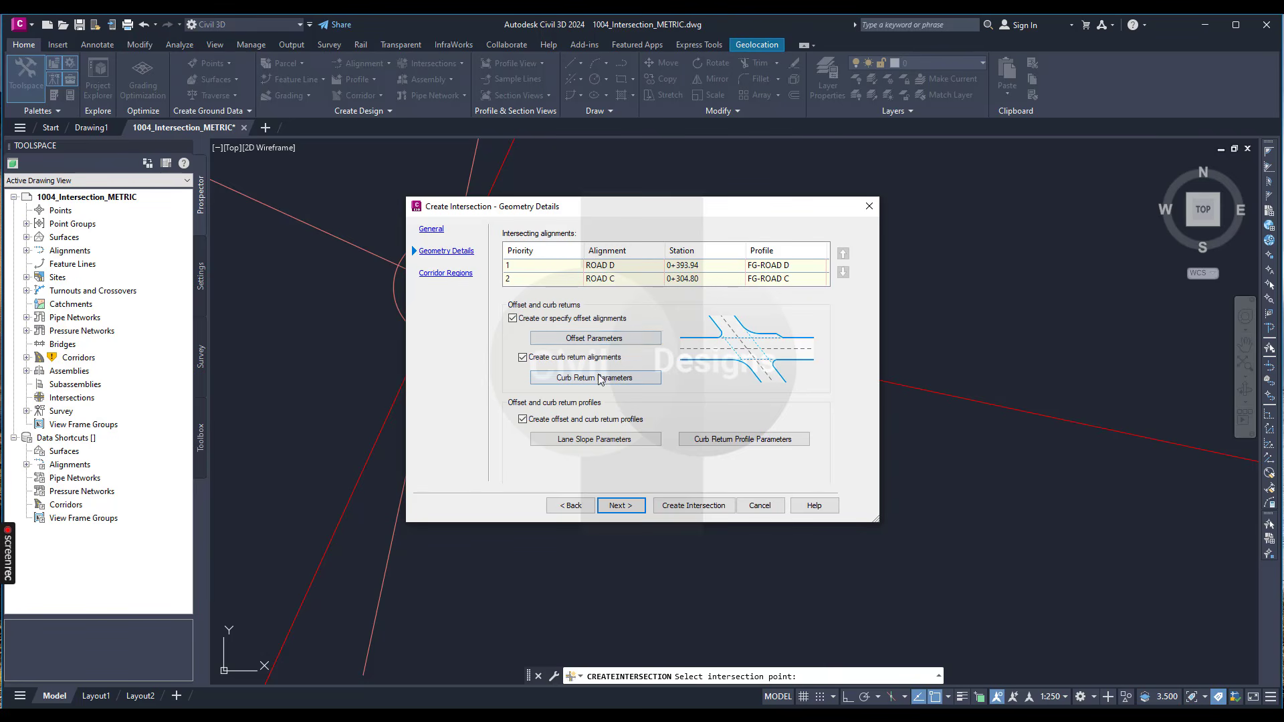
Accept the 4.500 m offset parameters and the 10.000 m circular fillet curb returns for the NE and SE quadrants.
{"action": "left_click", "coordinate": [607, 340]}
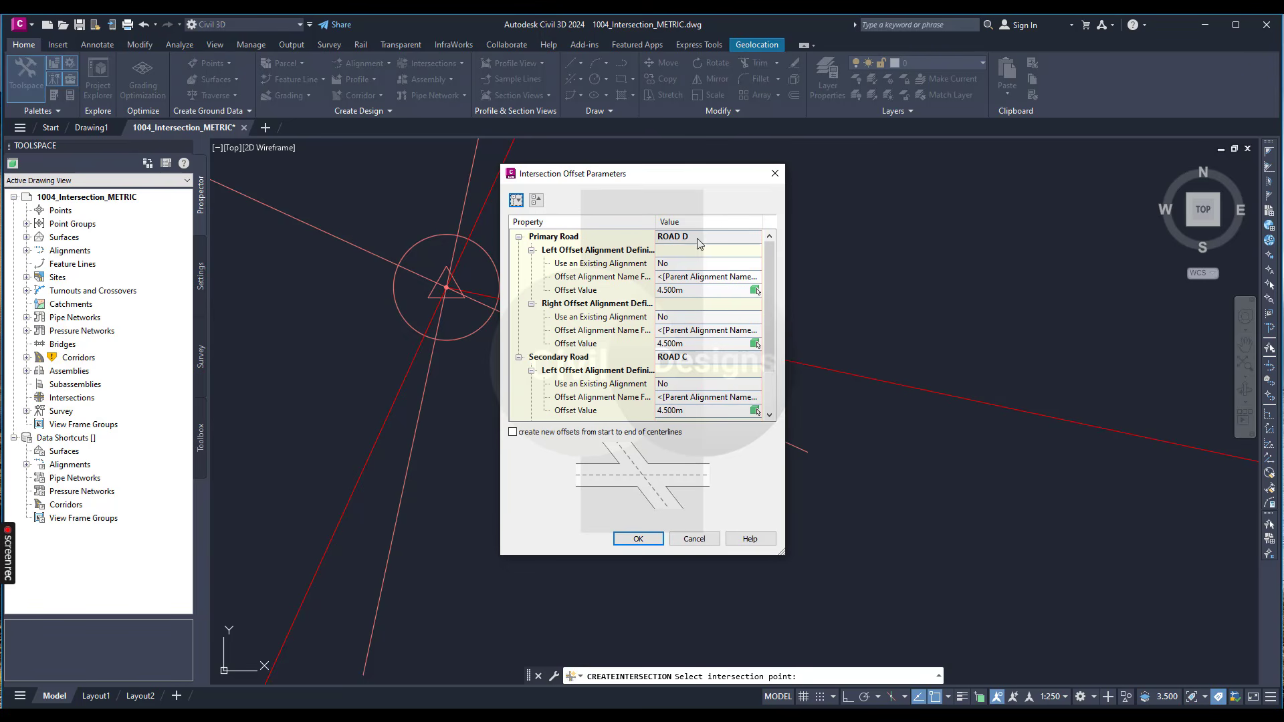
{"action": "left_click", "coordinate": [639, 539]}
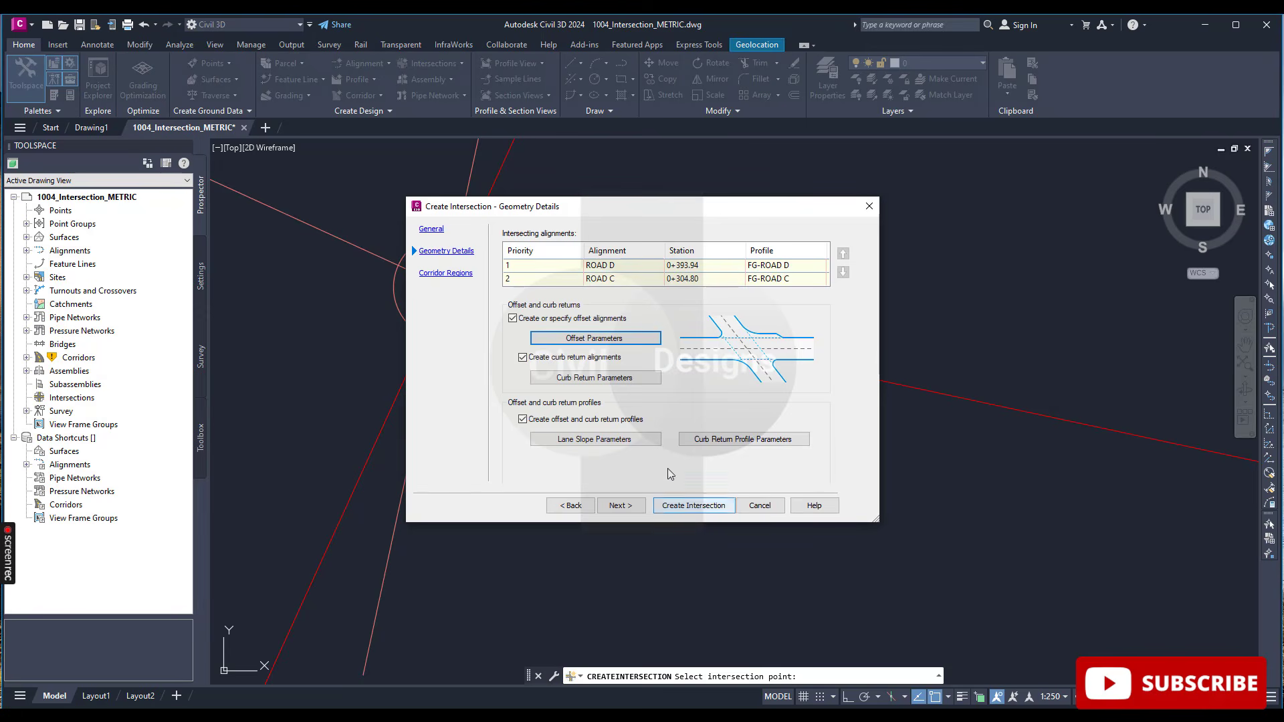
{"action": "left_click", "coordinate": [595, 378]}
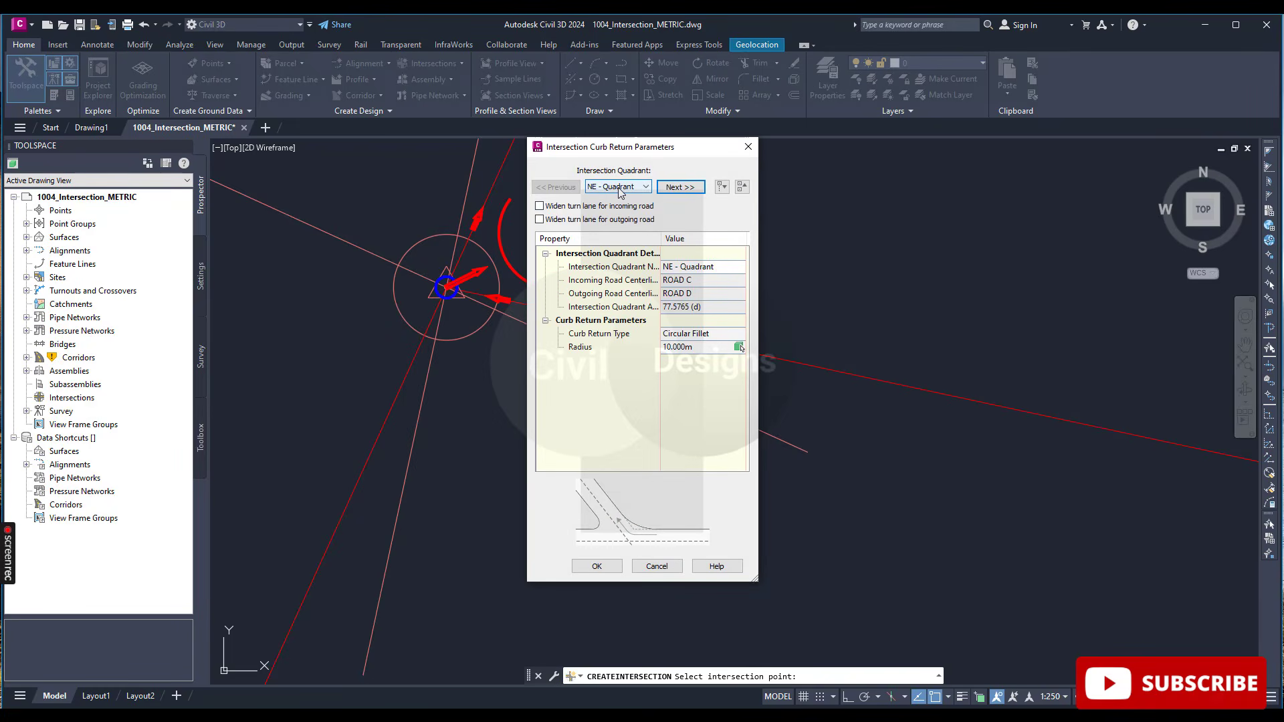
{"action": "left_click", "coordinate": [619, 187]}
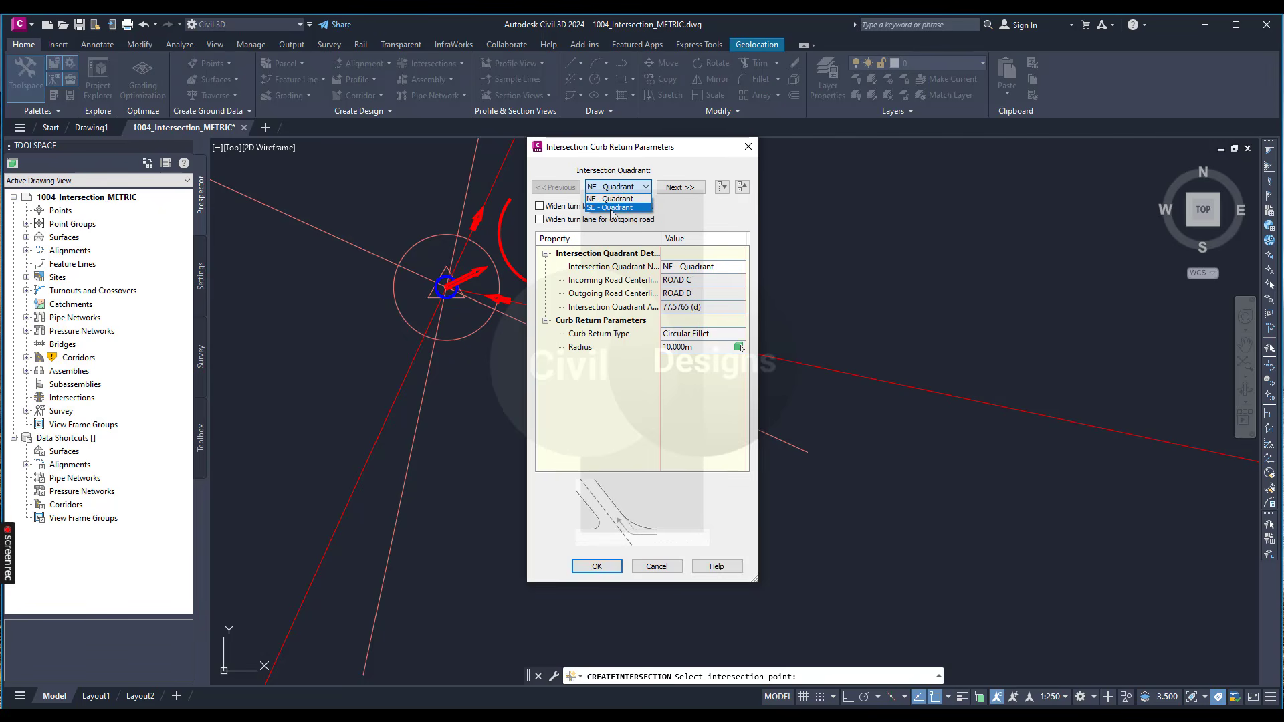
{"action": "left_click", "coordinate": [636, 150]}
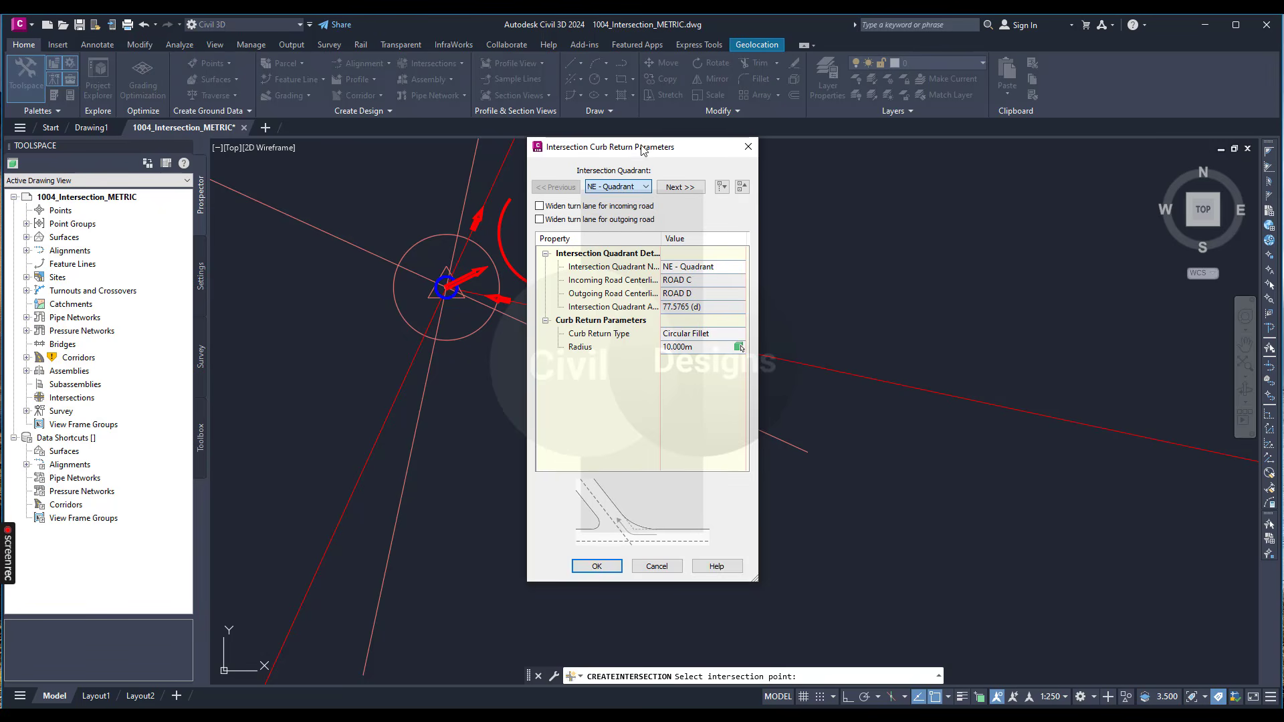
{"action": "left_click_drag", "start_coordinate": [703, 151], "coordinate": [1025, 131]}
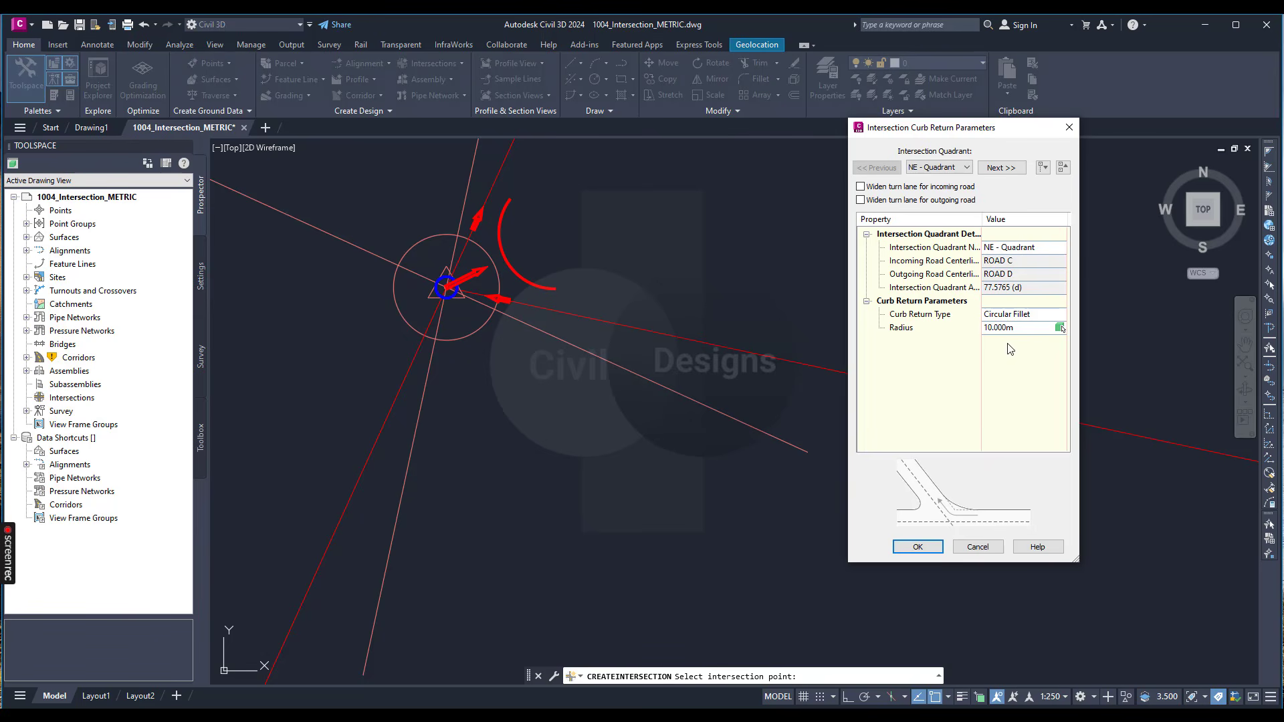
{"action": "left_click", "coordinate": [941, 168]}
{"action": "left_click", "coordinate": [940, 188]}
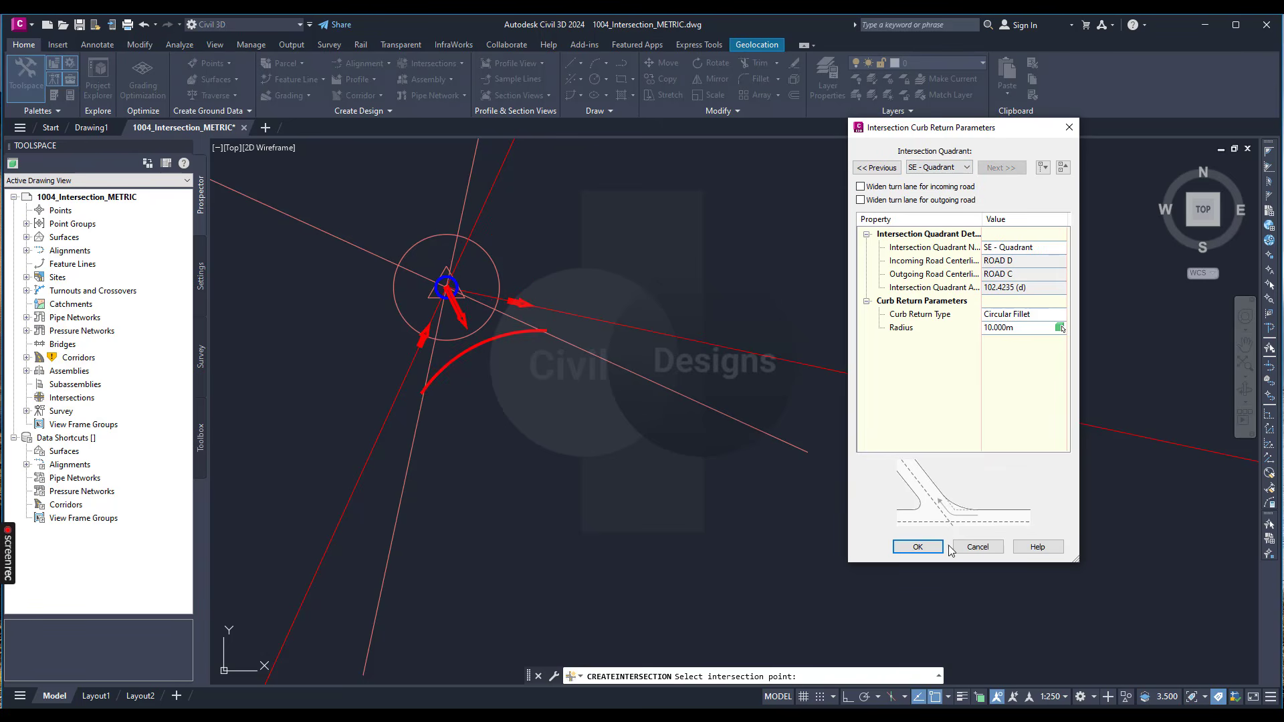
{"action": "left_click", "coordinate": [918, 547]}
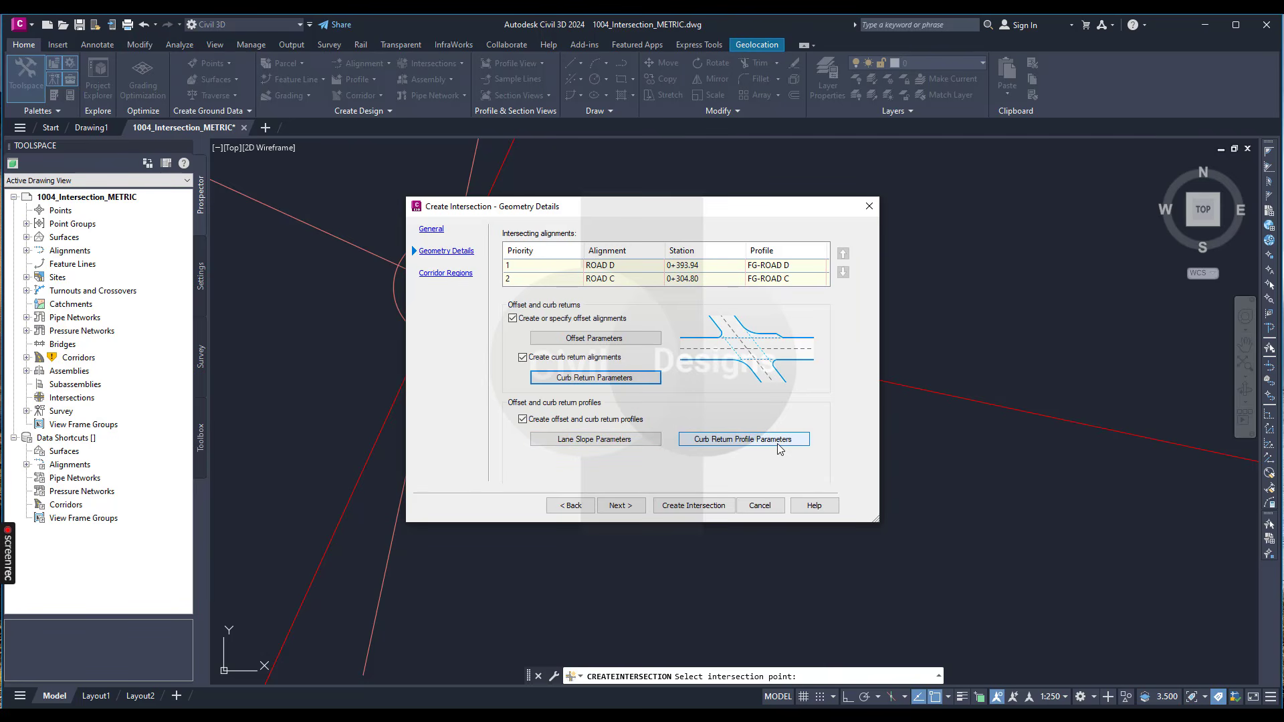
In the corridor regions, add the intersection to the existing North River Crossing corridor with Existing Surface as the daylight surface.
{"action": "left_click", "coordinate": [633, 506]}
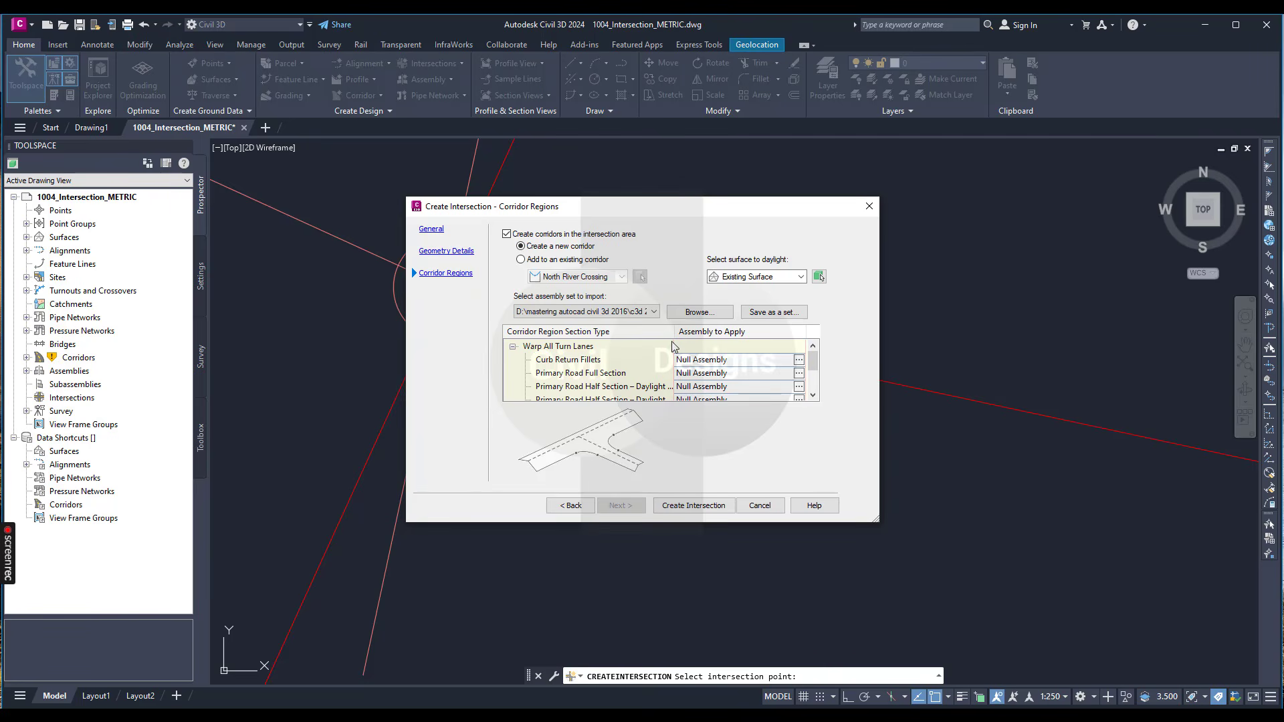
{"action": "left_click", "coordinate": [523, 260]}
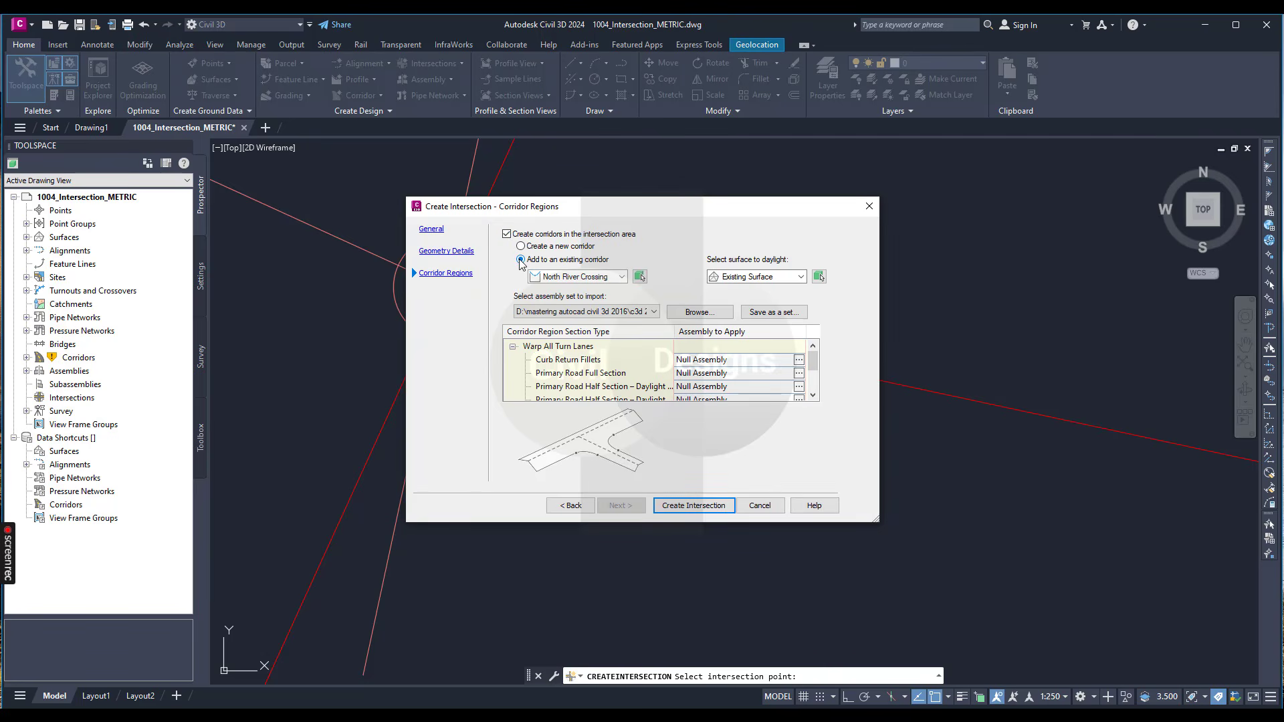
{"action": "left_click", "coordinate": [579, 285]}
{"action": "left_click", "coordinate": [579, 289]}
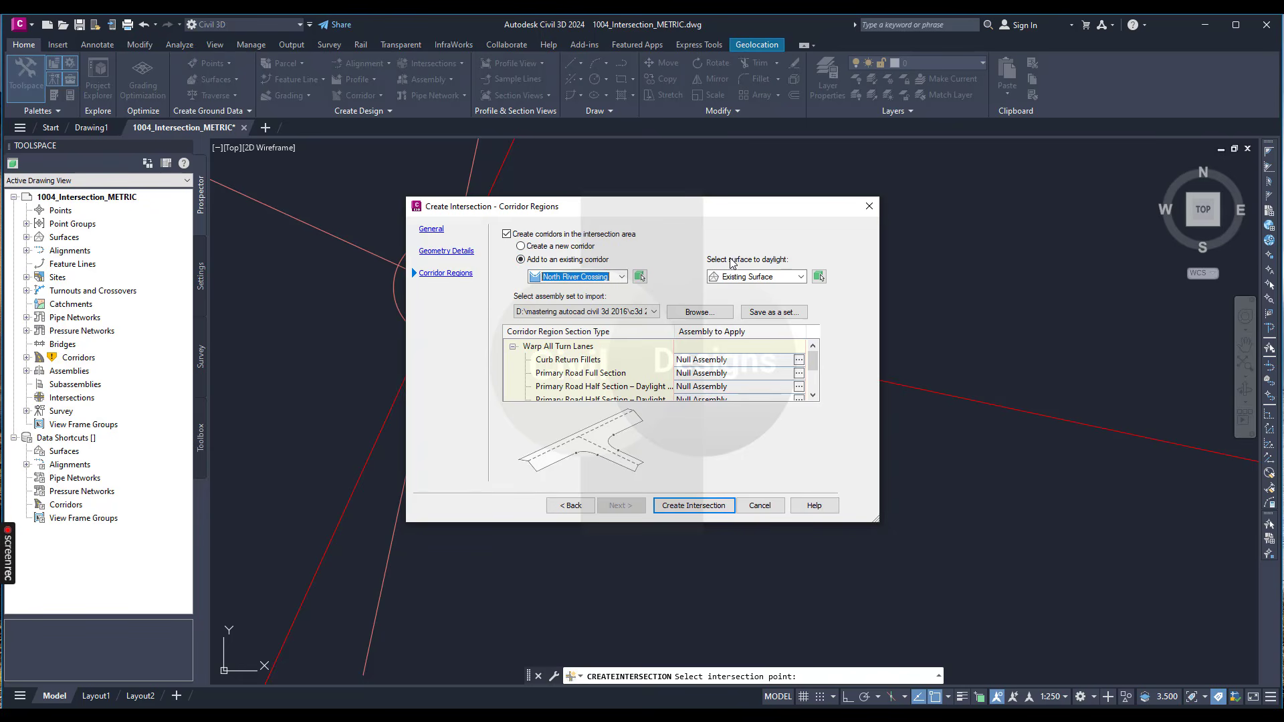
{"action": "left_click", "coordinate": [776, 276]}
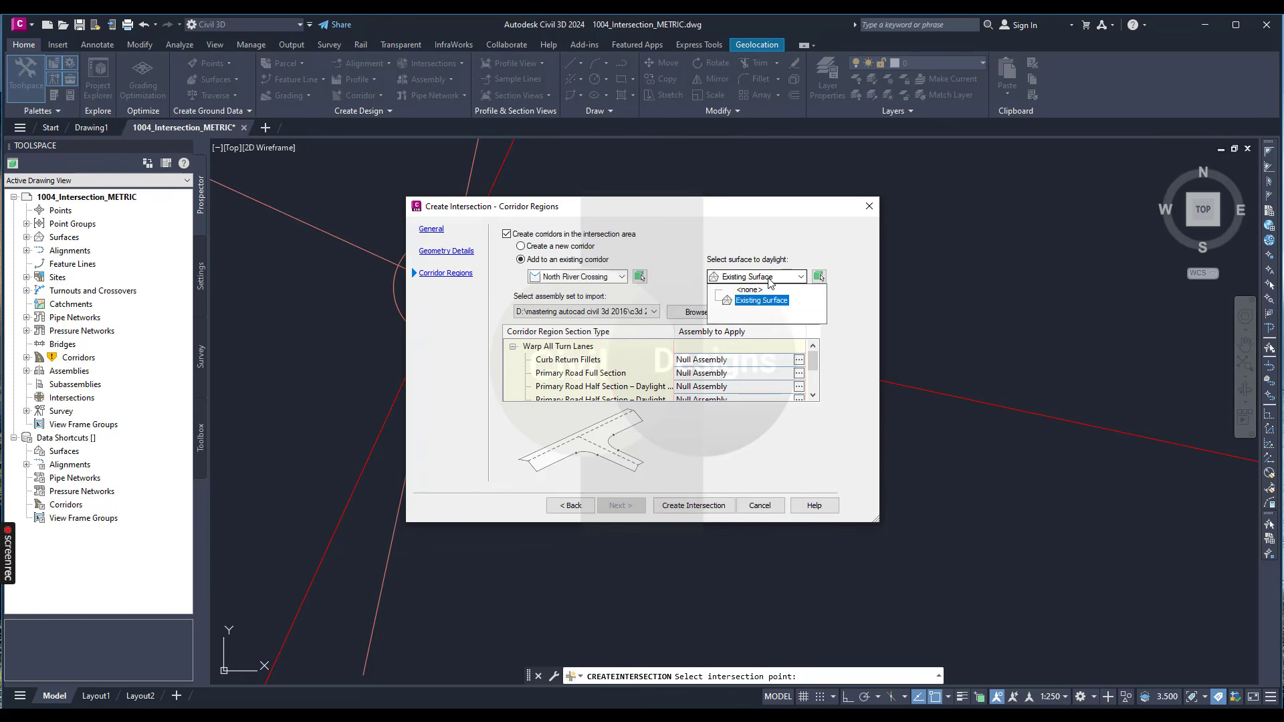
{"action": "left_click", "coordinate": [771, 285]}
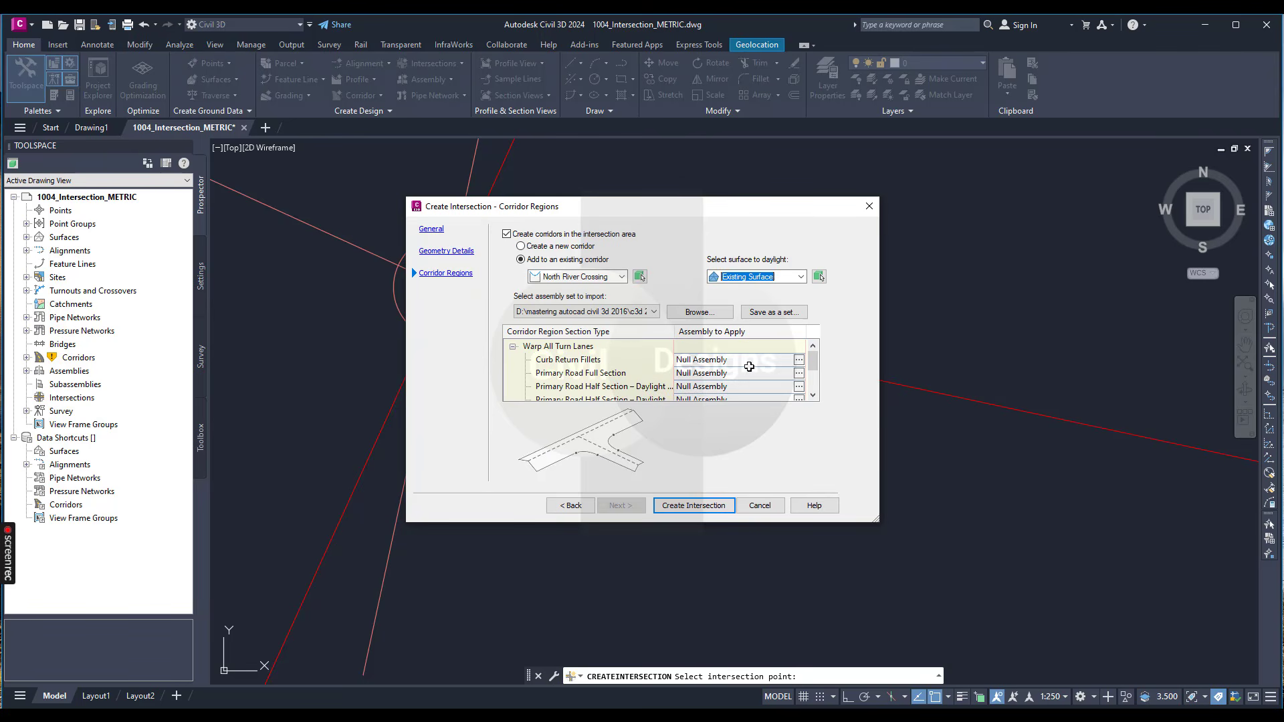
Assign the Curb Returns assembly to the Curb Return Fillets region.
{"action": "scroll", "coordinate": [749, 367], "scroll_direction": "down", "scroll_amount": 1}
{"action": "scroll", "coordinate": [748, 368], "scroll_direction": "up", "scroll_amount": 1}
{"action": "left_click", "coordinate": [799, 360]}
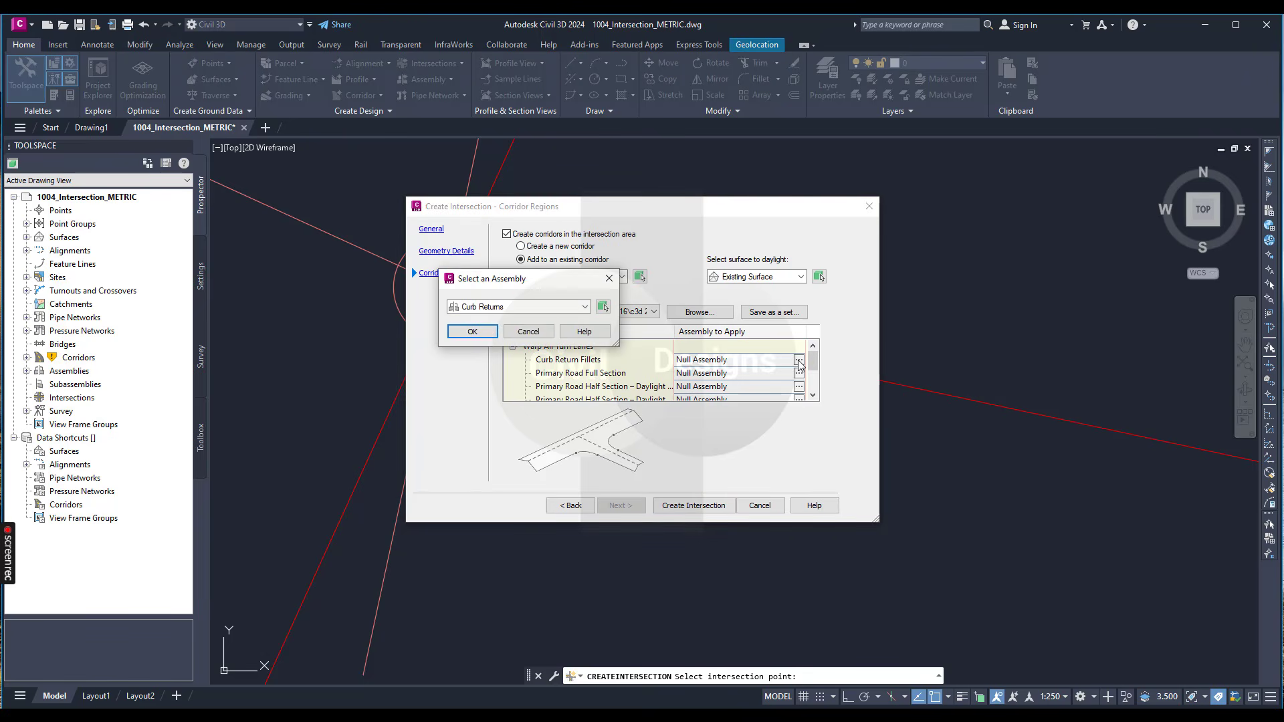
{"action": "left_click", "coordinate": [585, 307]}
{"action": "left_click", "coordinate": [483, 316]}
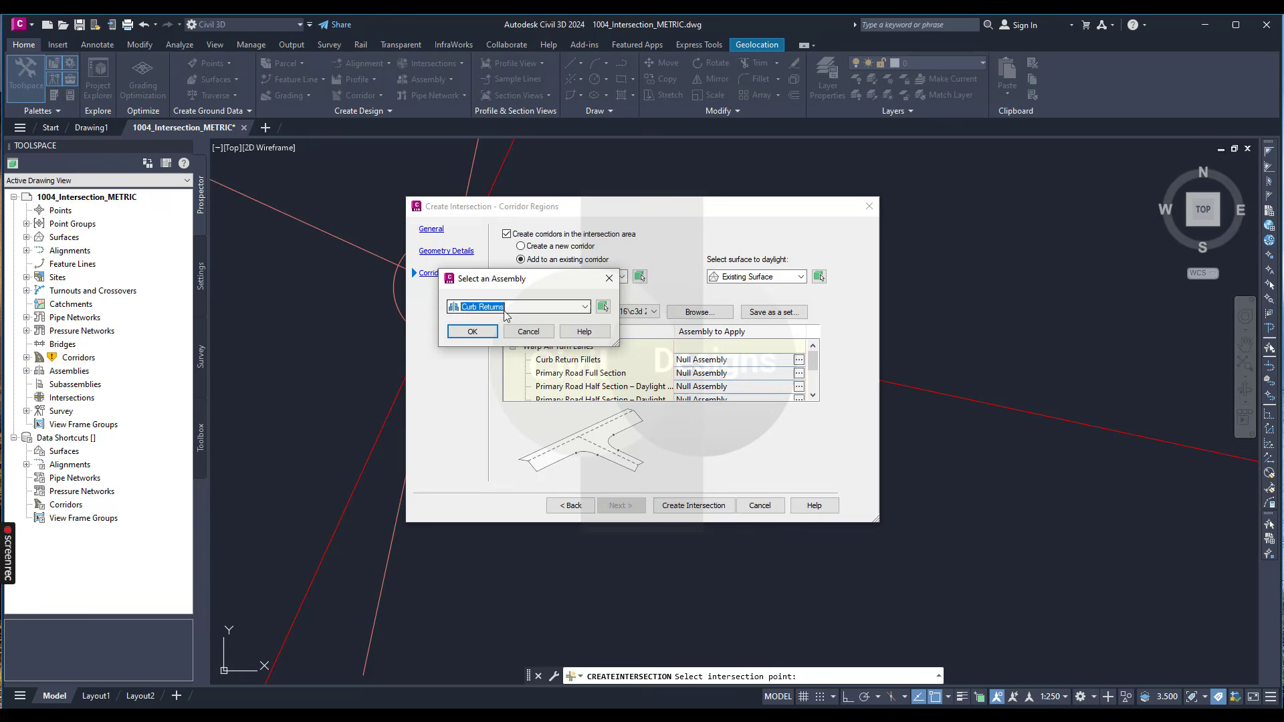
{"action": "left_click", "coordinate": [476, 332]}
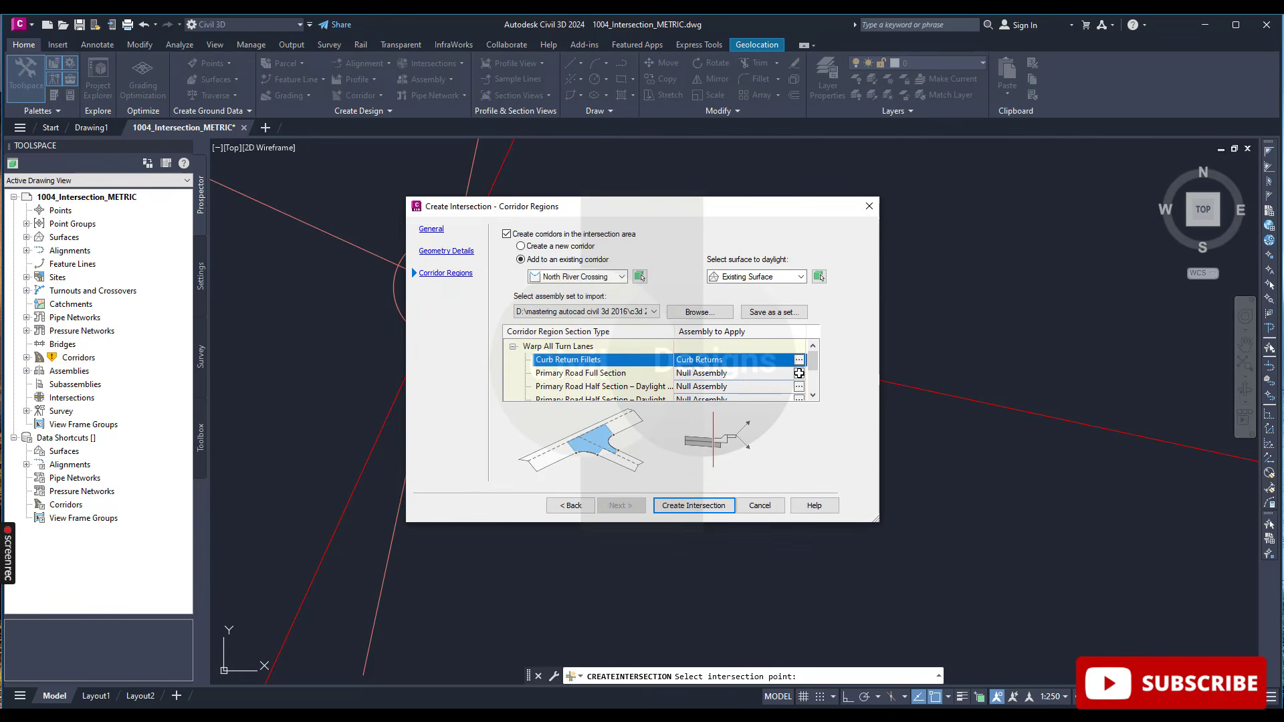
Assign the Full Section assembly to the Primary Road Full Section region.
{"action": "left_click", "coordinate": [798, 373]}
{"action": "left_click", "coordinate": [585, 306]}
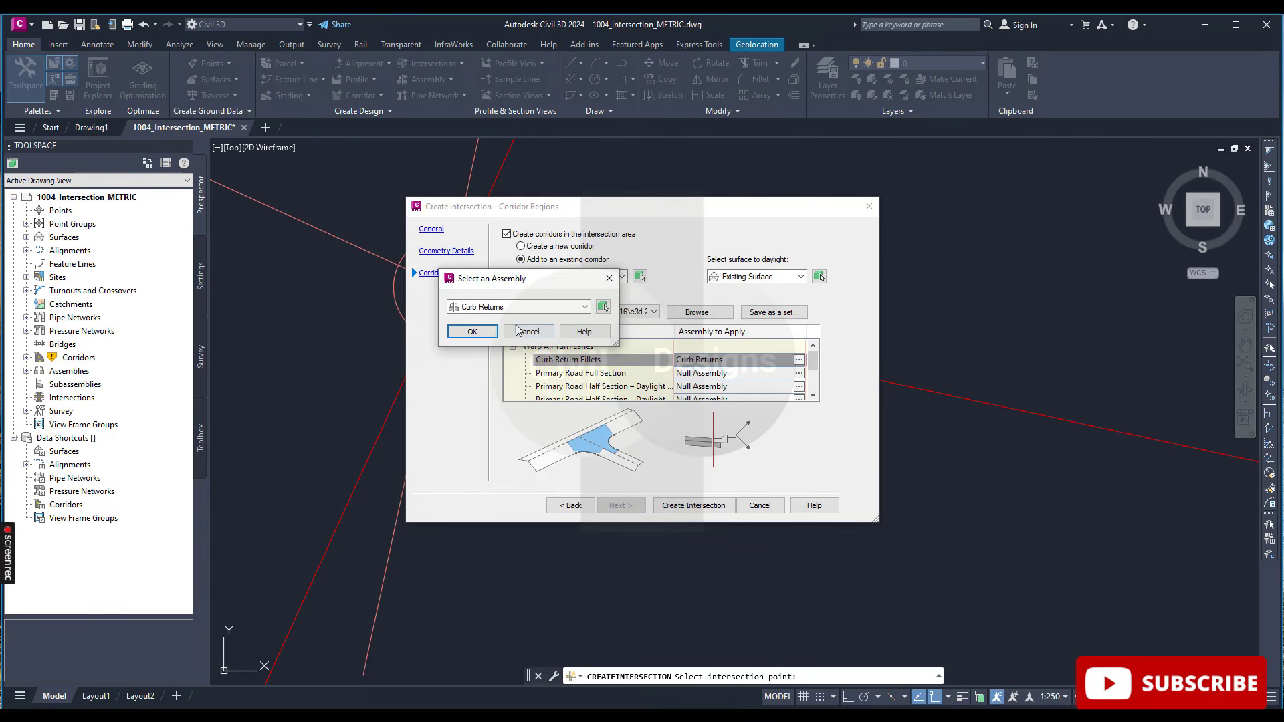
{"action": "left_click", "coordinate": [494, 330]}
{"action": "left_click", "coordinate": [476, 332]}
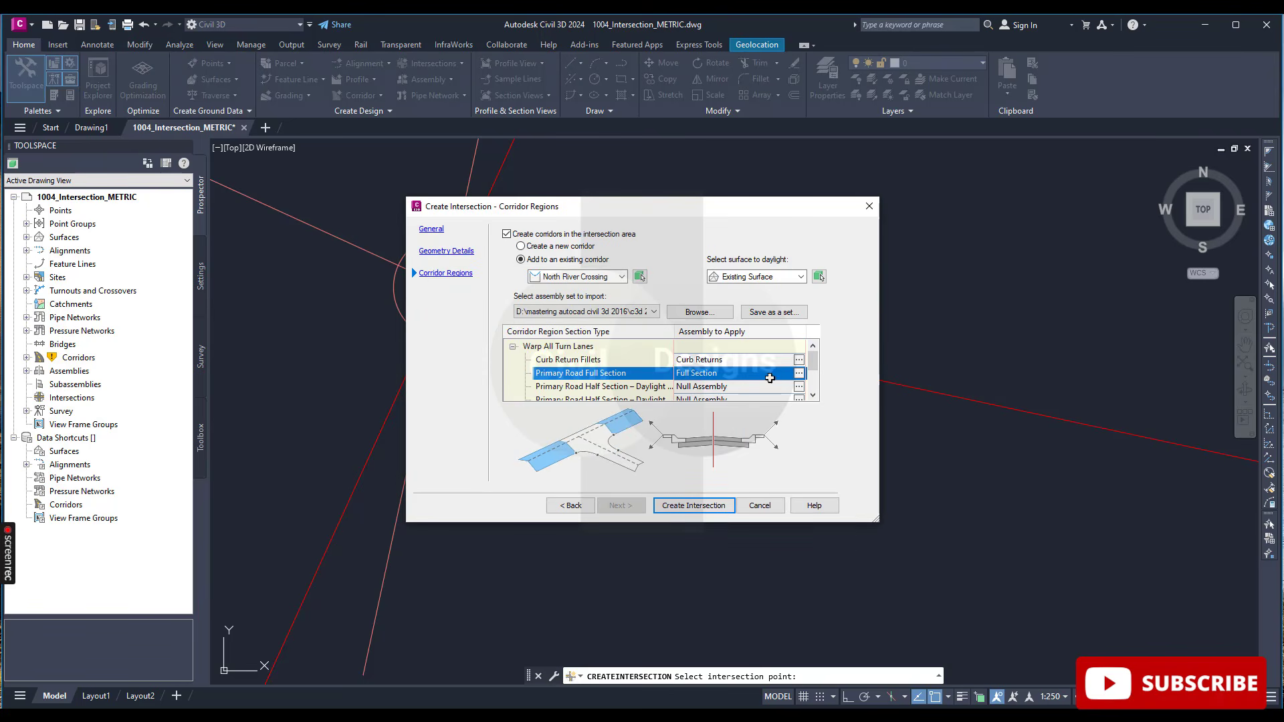
Assign the Left Half assembly to the first Primary Road Half Section – Daylight region.
{"action": "scroll", "coordinate": [816, 366], "scroll_direction": "down", "scroll_amount": 1}
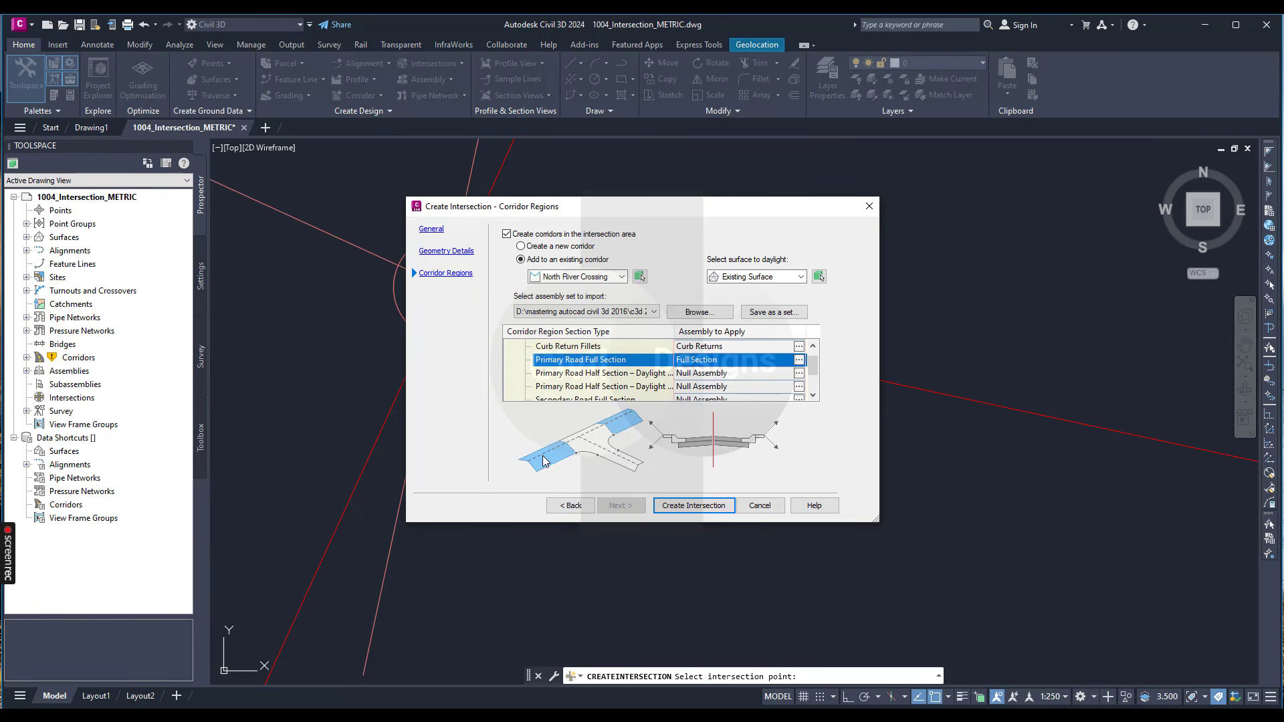
{"action": "left_click", "coordinate": [799, 360]}
{"action": "left_click", "coordinate": [518, 307]}
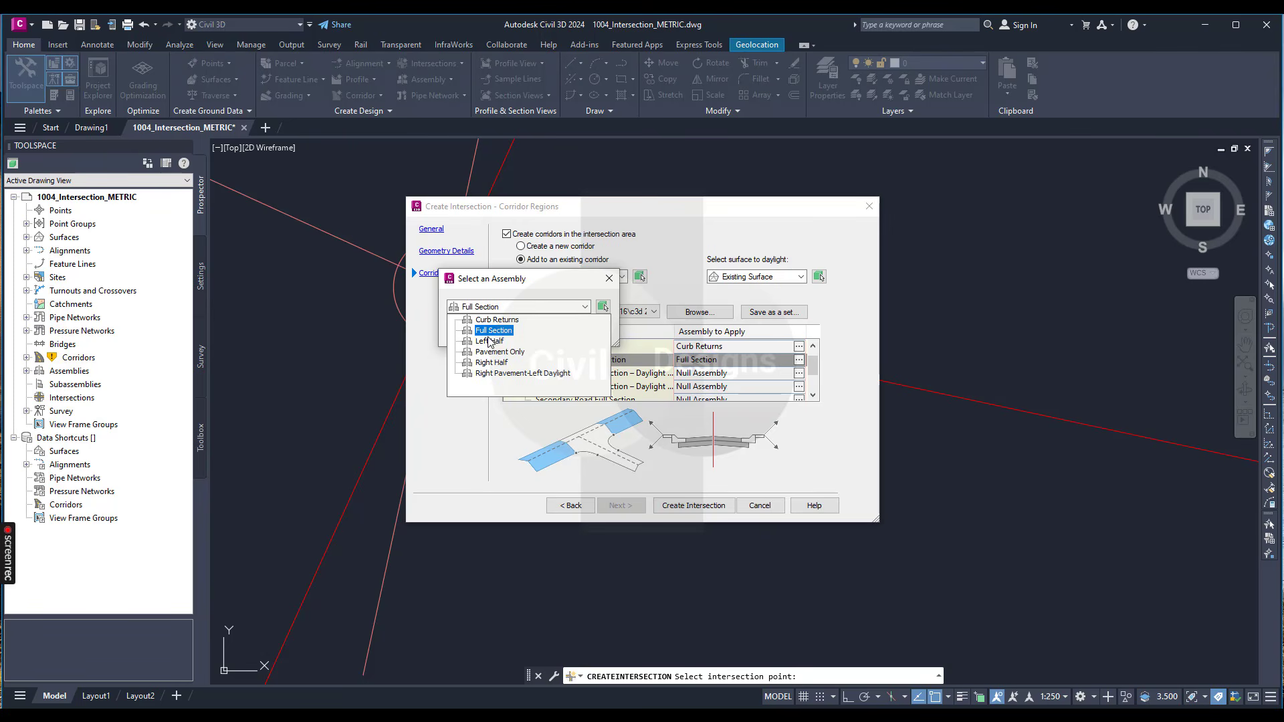
{"action": "left_click", "coordinate": [489, 341]}
{"action": "left_click", "coordinate": [472, 331]}
Assign the Right Half assembly to the second Primary Road Half Section – Daylight region.
{"action": "left_click", "coordinate": [800, 387]}
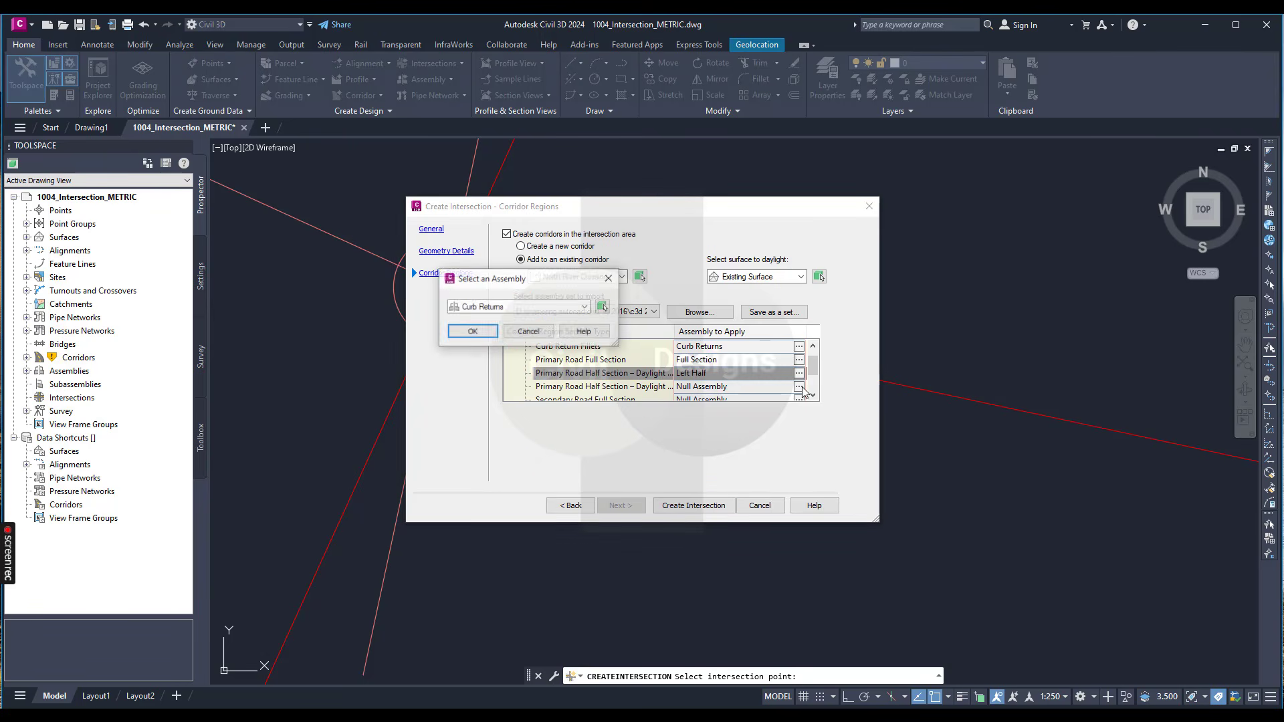
{"action": "left_click", "coordinate": [482, 306]}
{"action": "left_click", "coordinate": [491, 363]}
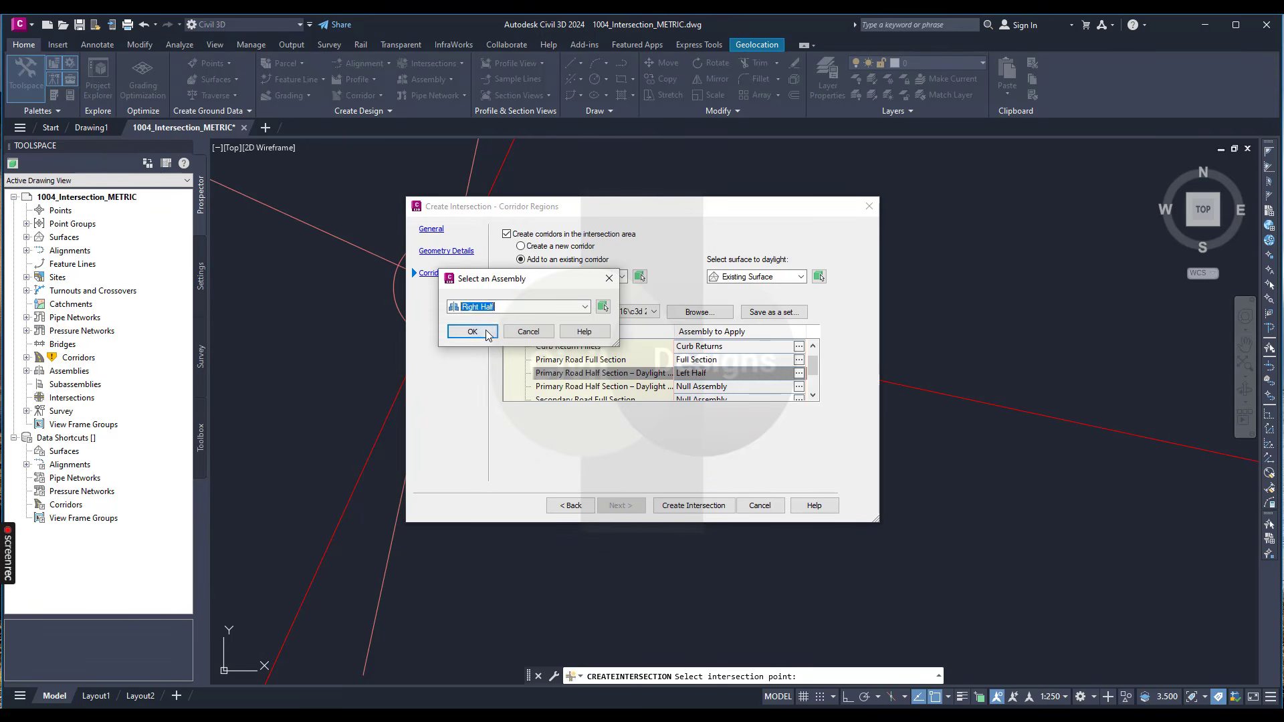
{"action": "left_click", "coordinate": [472, 331]}
Assign the Full Section assembly to the Secondary Road Full Section region.
{"action": "left_click_drag", "start_coordinate": [816, 366], "coordinate": [817, 380]}
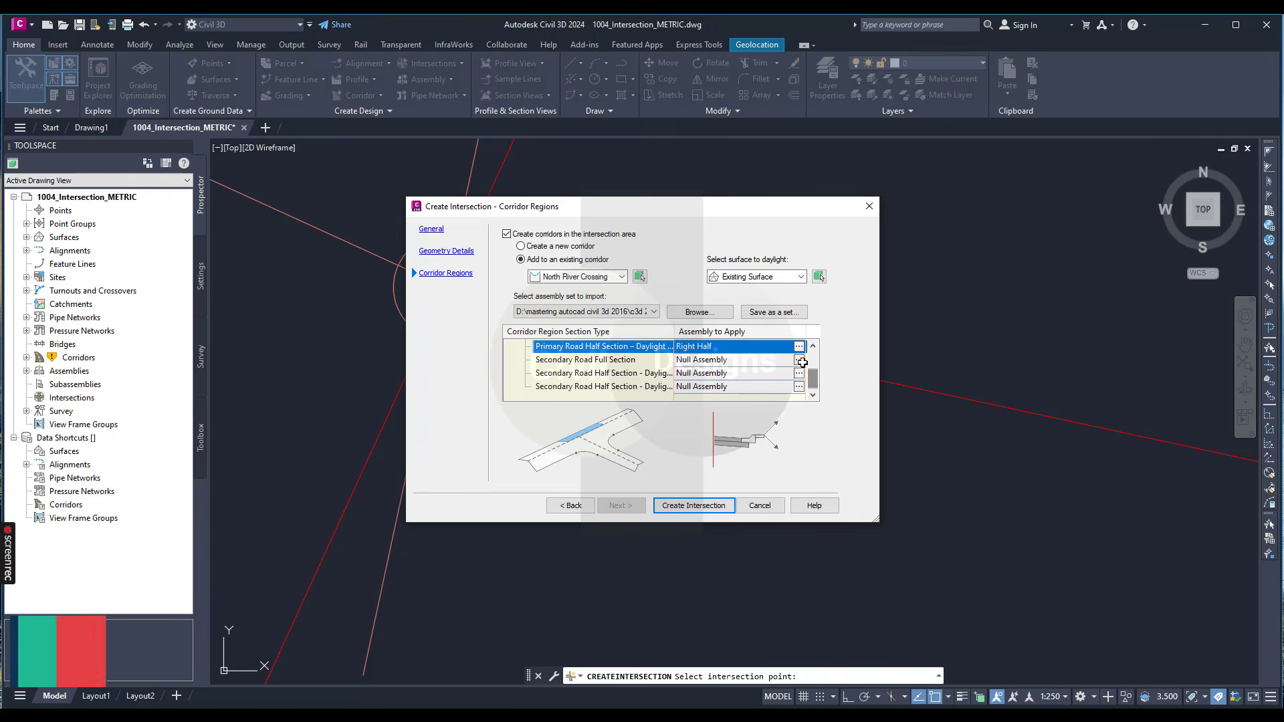
{"action": "left_click", "coordinate": [799, 360]}
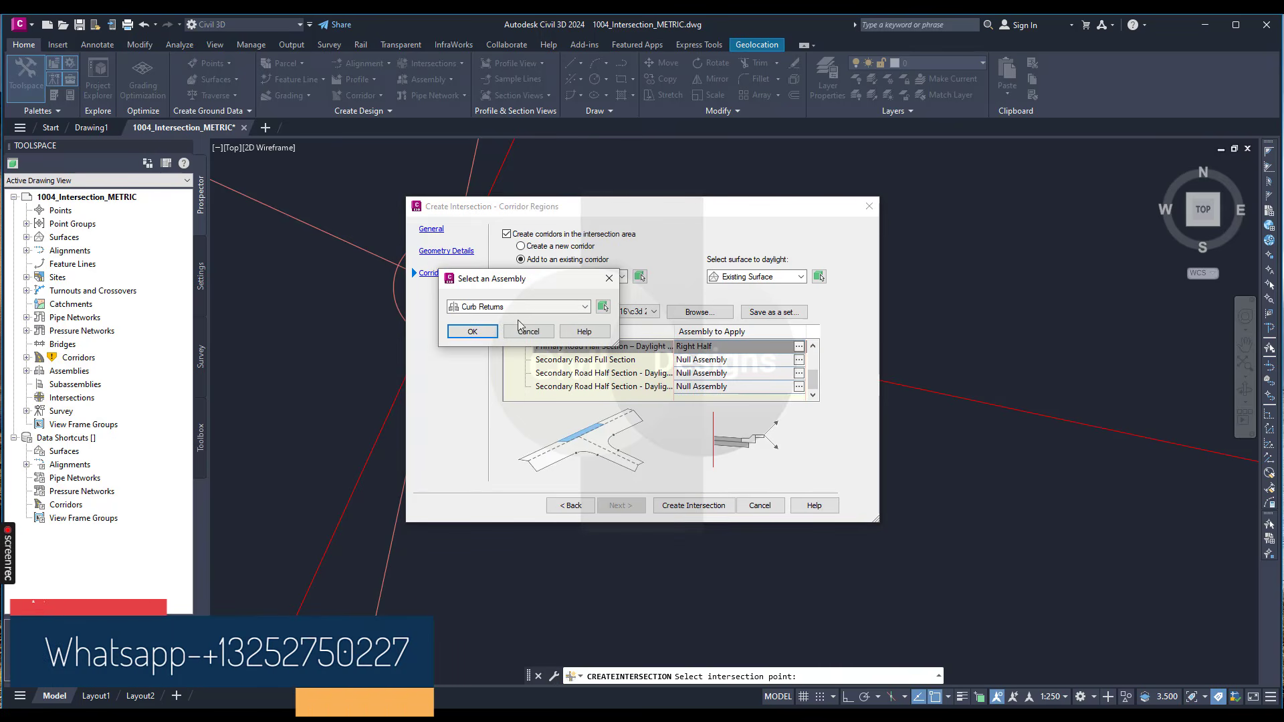
{"action": "left_click", "coordinate": [503, 308]}
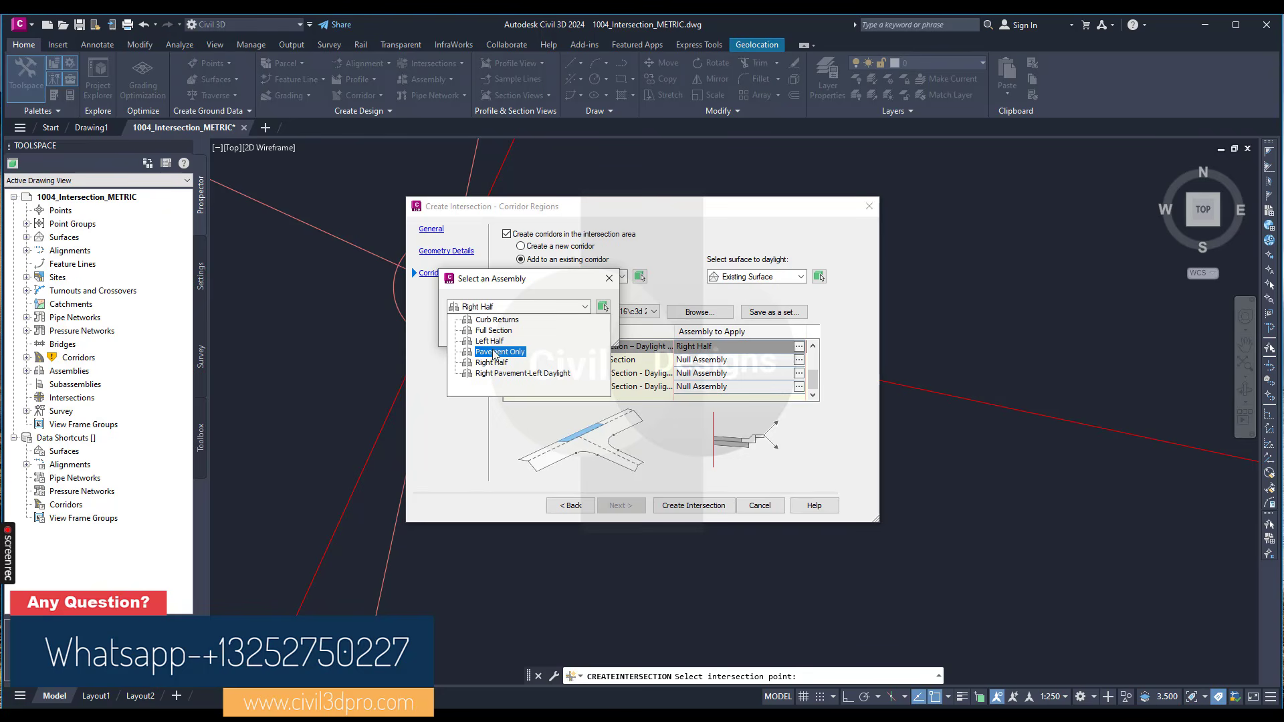
{"action": "left_click", "coordinate": [491, 330]}
{"action": "left_click", "coordinate": [491, 329]}
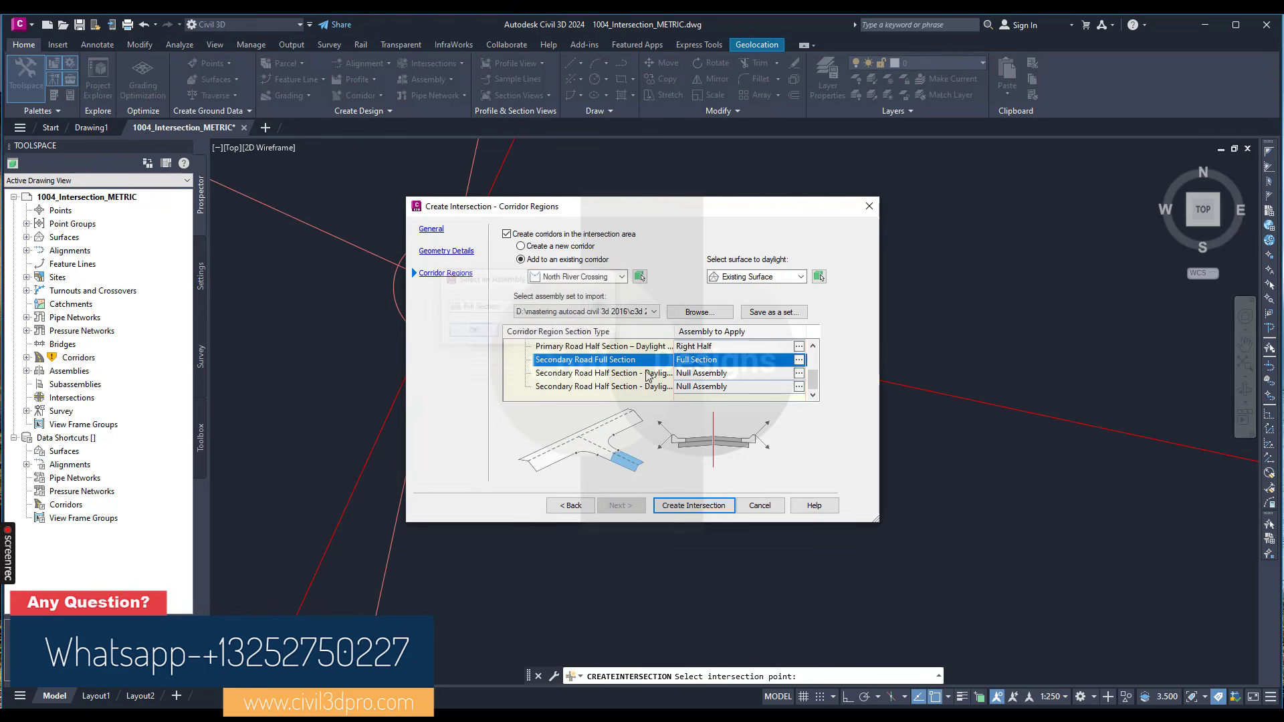
Assign the Left Half assembly to the first Secondary Road Half Section - Daylight region.
{"action": "left_click", "coordinate": [799, 374]}
{"action": "left_click", "coordinate": [508, 306]}
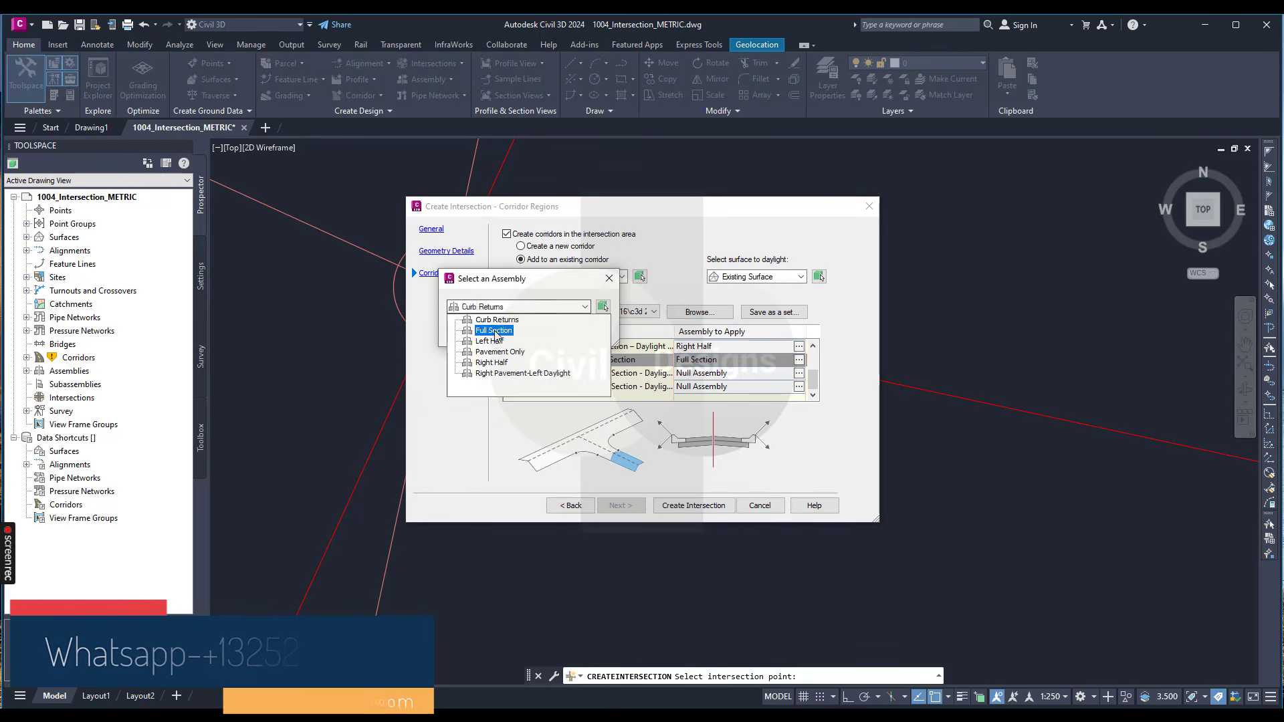
{"action": "left_click", "coordinate": [490, 341]}
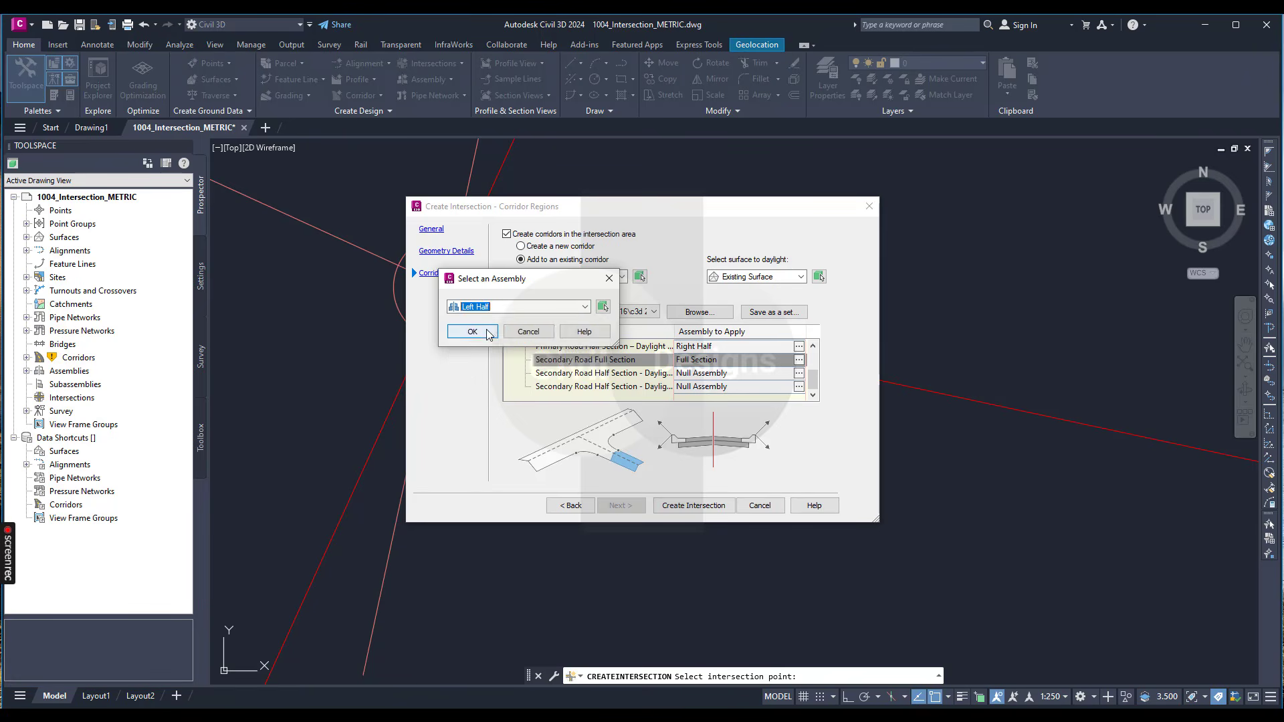
{"action": "left_click", "coordinate": [490, 328]}
Assign the Right Half assembly to the second Secondary Road Half Section - Daylight region.
{"action": "left_click", "coordinate": [798, 386]}
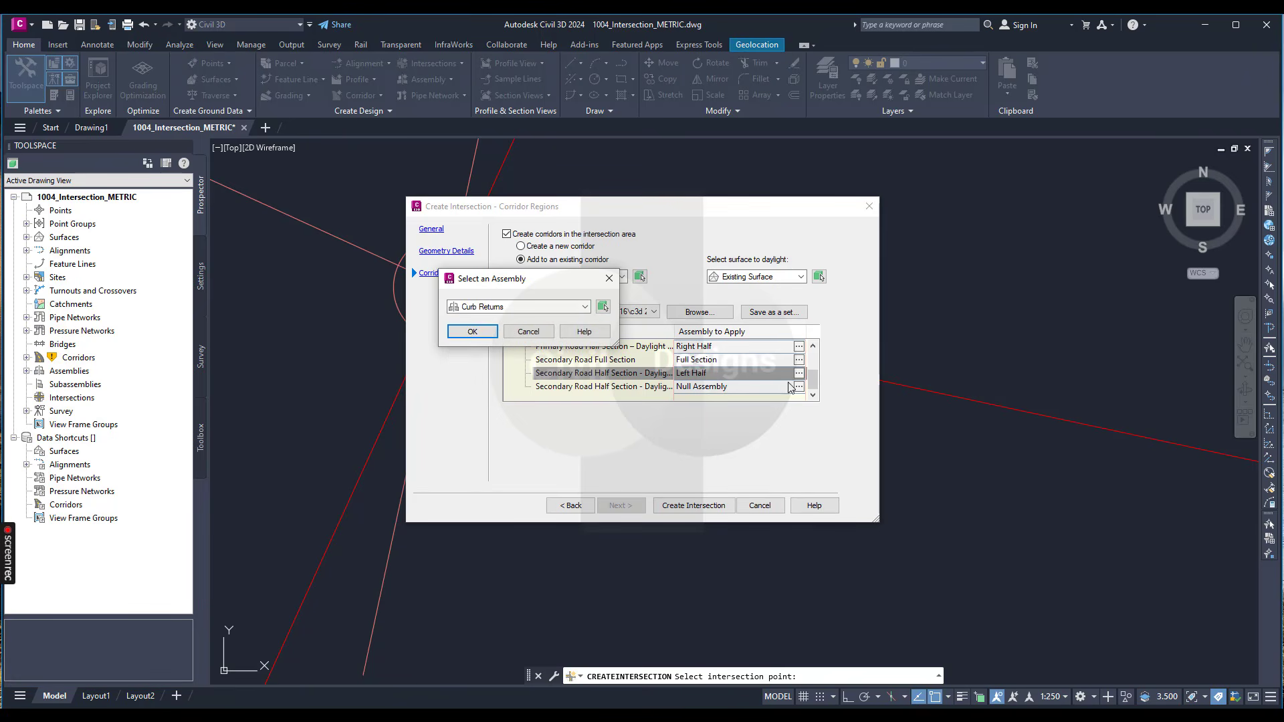
{"action": "left_click", "coordinate": [484, 309]}
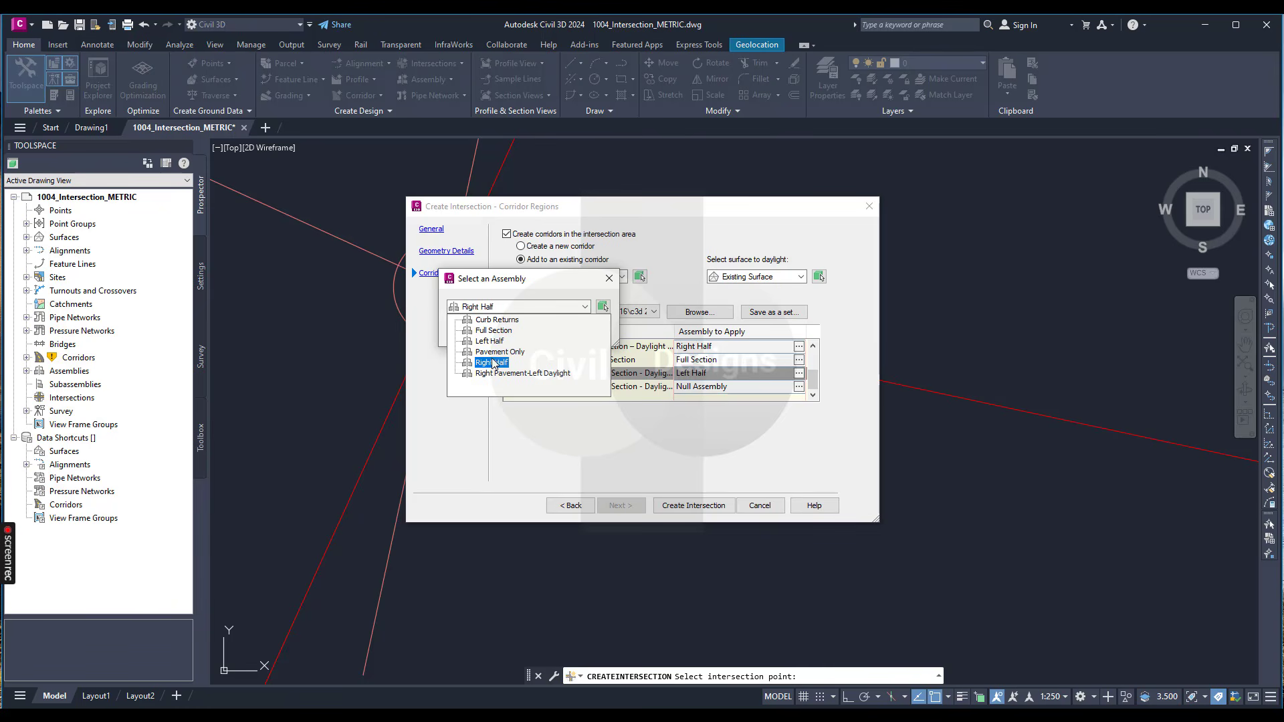
{"action": "left_click", "coordinate": [492, 363]}
{"action": "left_click", "coordinate": [472, 332]}
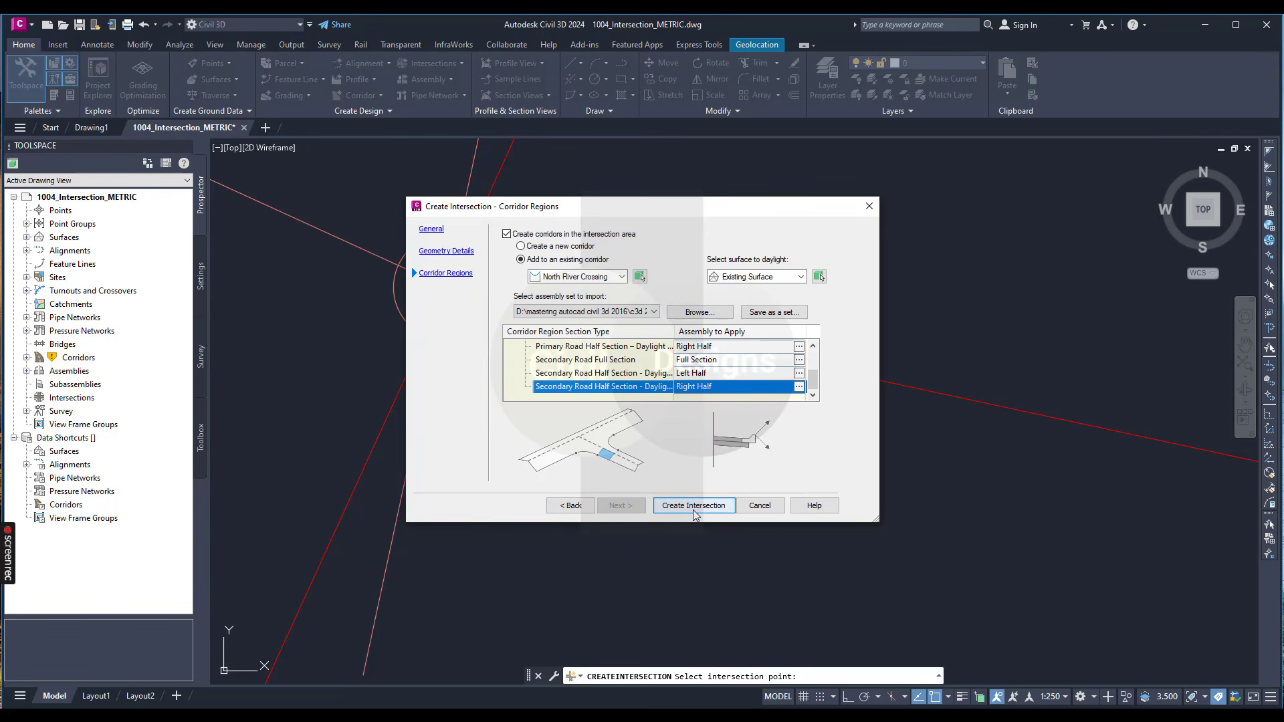
Save the assembly assignments as an assembly set file named 1004 and create the Road D and Road C intersection.
{"action": "left_click", "coordinate": [772, 313]}
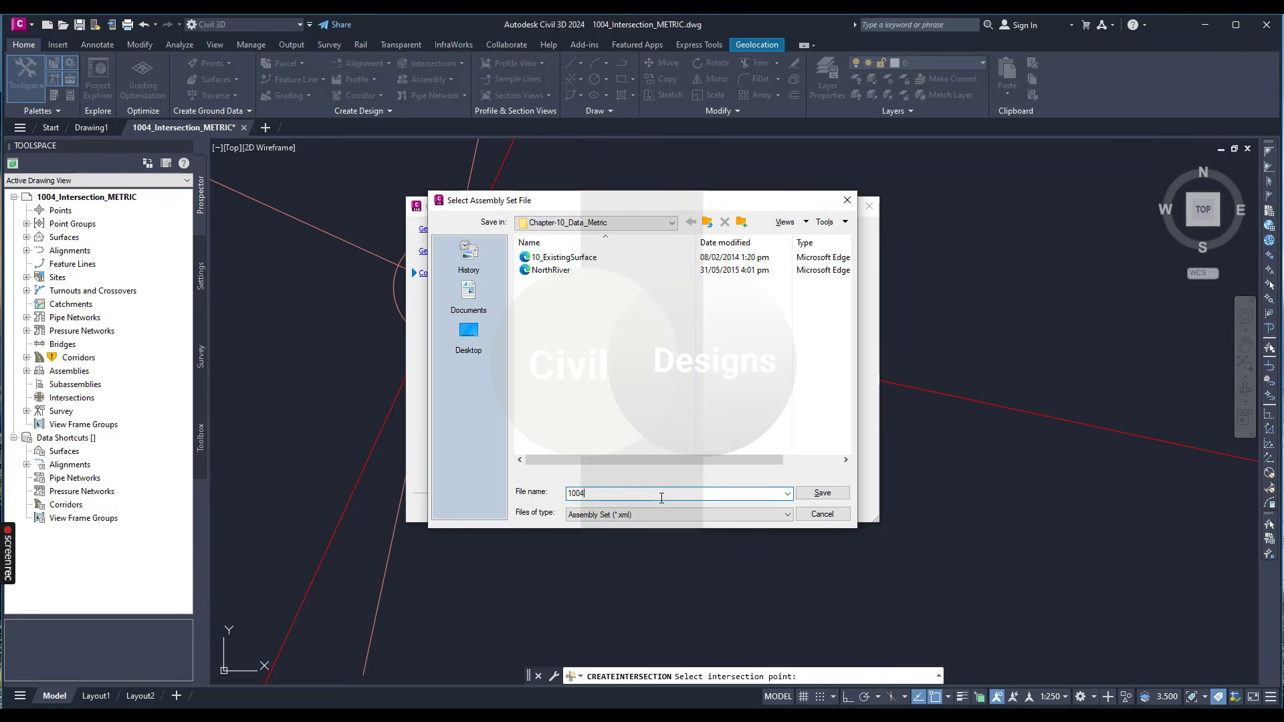
{"action": "left_click", "coordinate": [822, 493]}
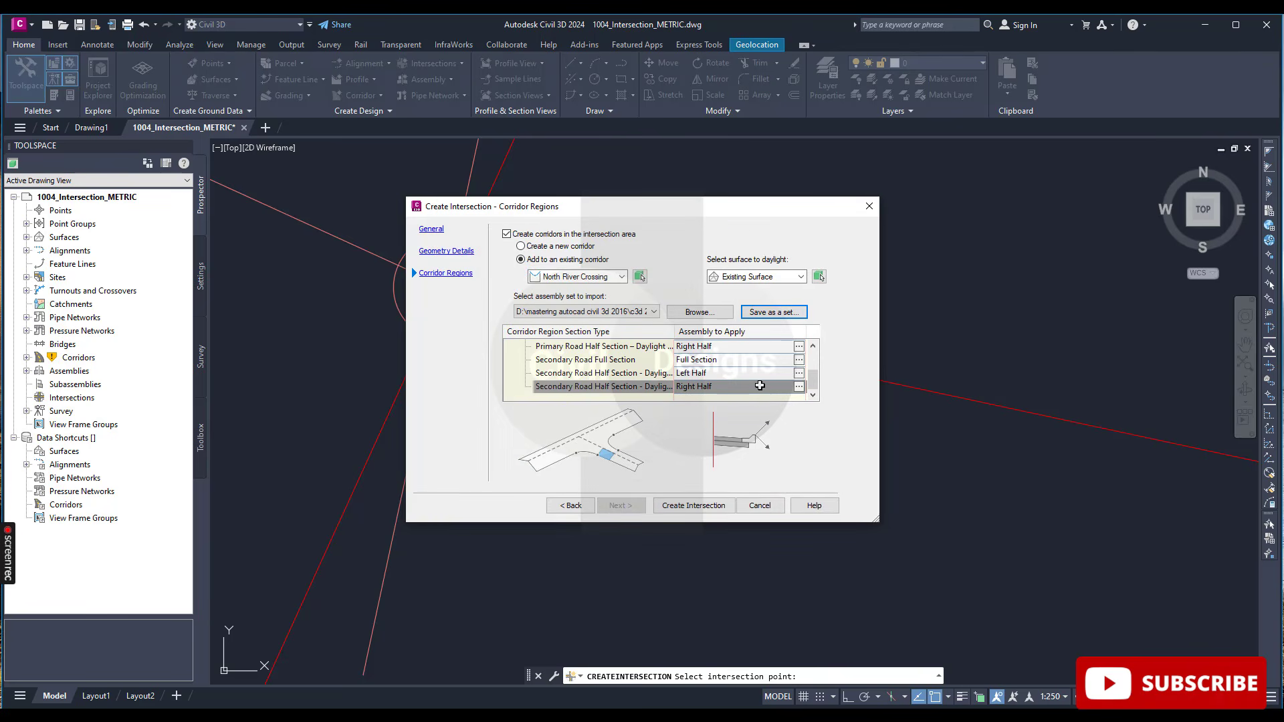
{"action": "left_click", "coordinate": [700, 506]}
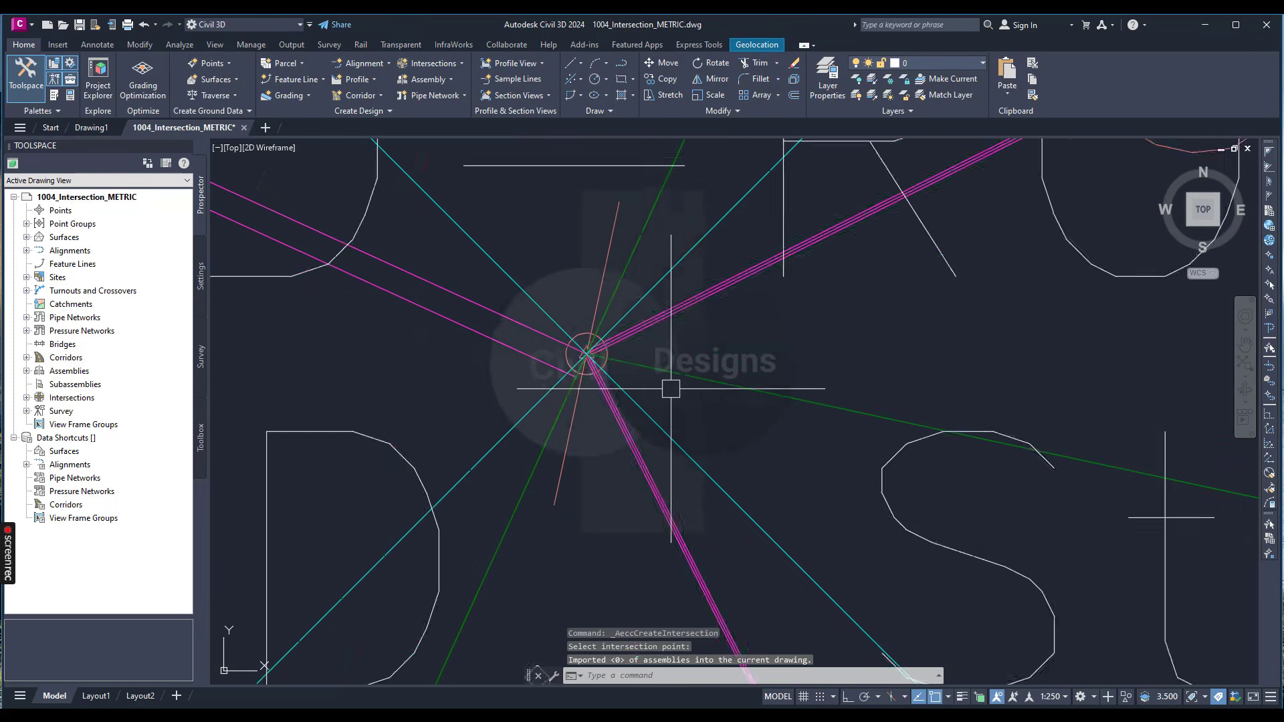
Examine the new Road D and Road C intersection corridor and how it sits within the surrounding road layout.
{"action": "scroll", "coordinate": [631, 387], "scroll_direction": "down", "scroll_amount": 4}
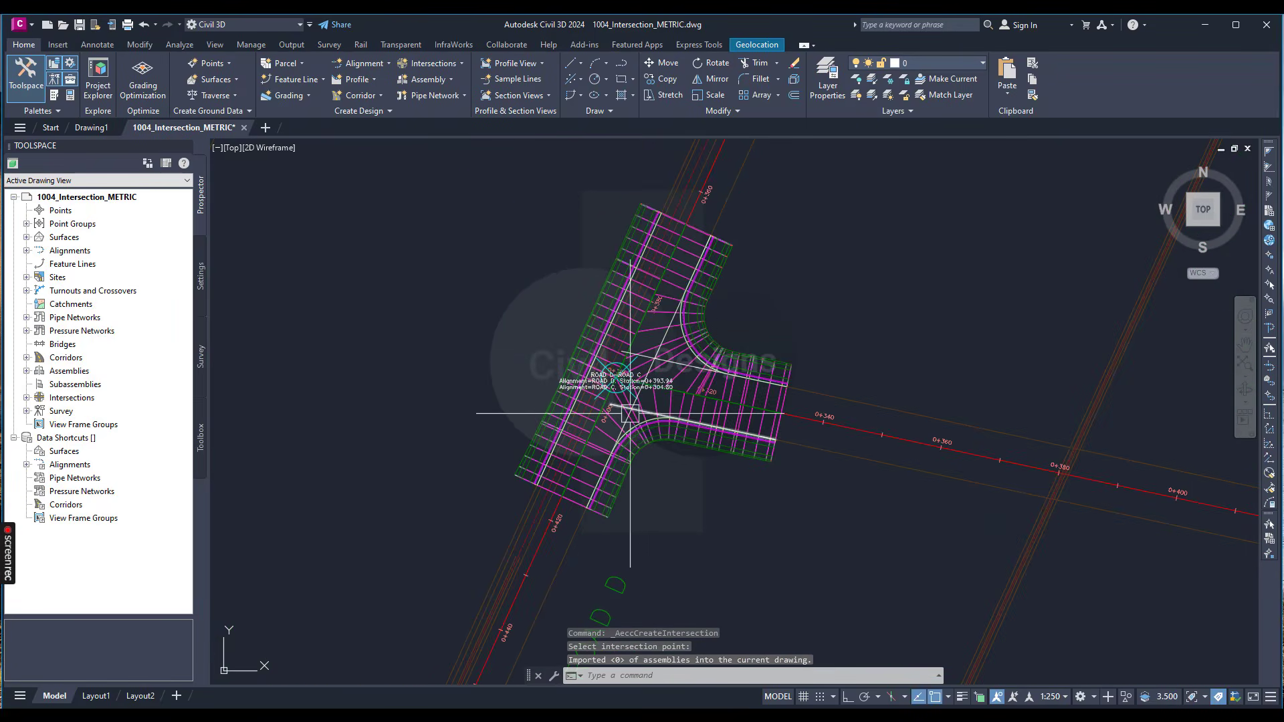
{"action": "scroll", "coordinate": [658, 391], "scroll_direction": "up", "scroll_amount": 2}
{"action": "scroll", "coordinate": [611, 356], "scroll_direction": "down", "scroll_amount": 6}
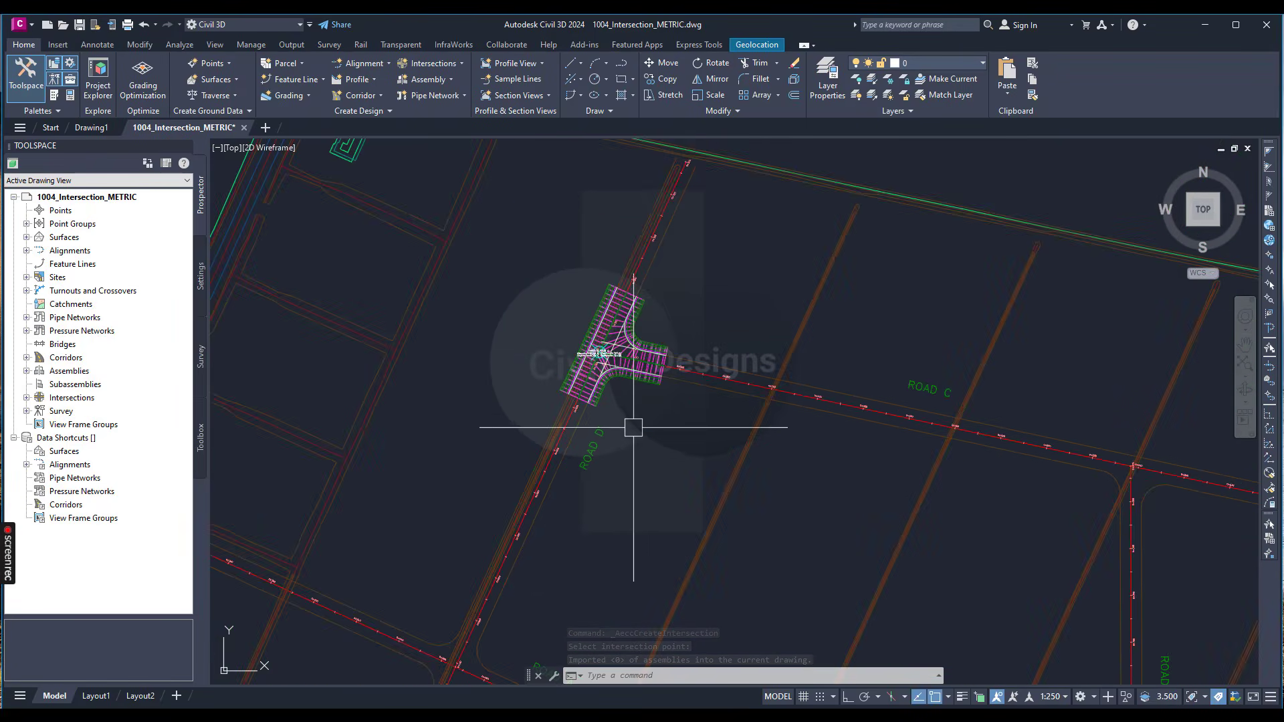
{"action": "scroll", "coordinate": [634, 428], "scroll_direction": "up", "scroll_amount": 2}
{"action": "scroll", "coordinate": [759, 430], "scroll_direction": "down", "scroll_amount": 2}
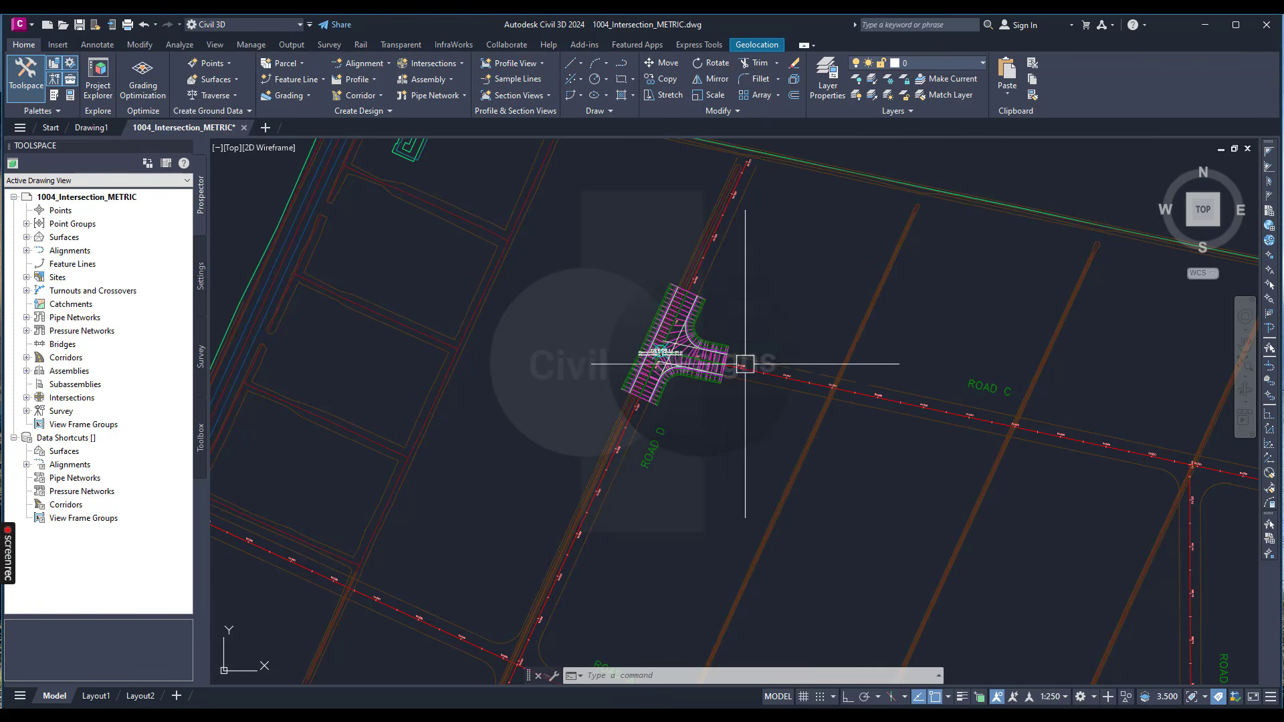
{"action": "scroll", "coordinate": [729, 327], "scroll_direction": "up", "scroll_amount": 5}
{"action": "scroll", "coordinate": [459, 455], "scroll_direction": "down", "scroll_amount": 7}
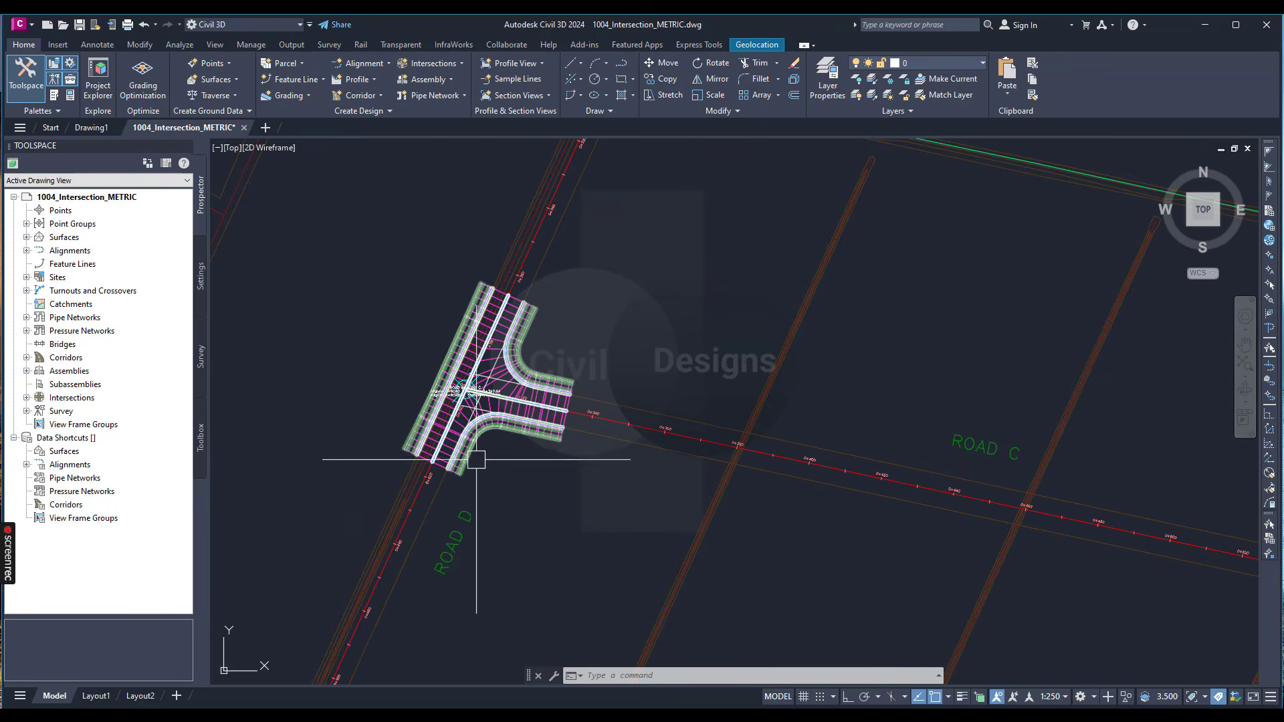
{"action": "scroll", "coordinate": [636, 345], "scroll_direction": "down", "scroll_amount": 2}
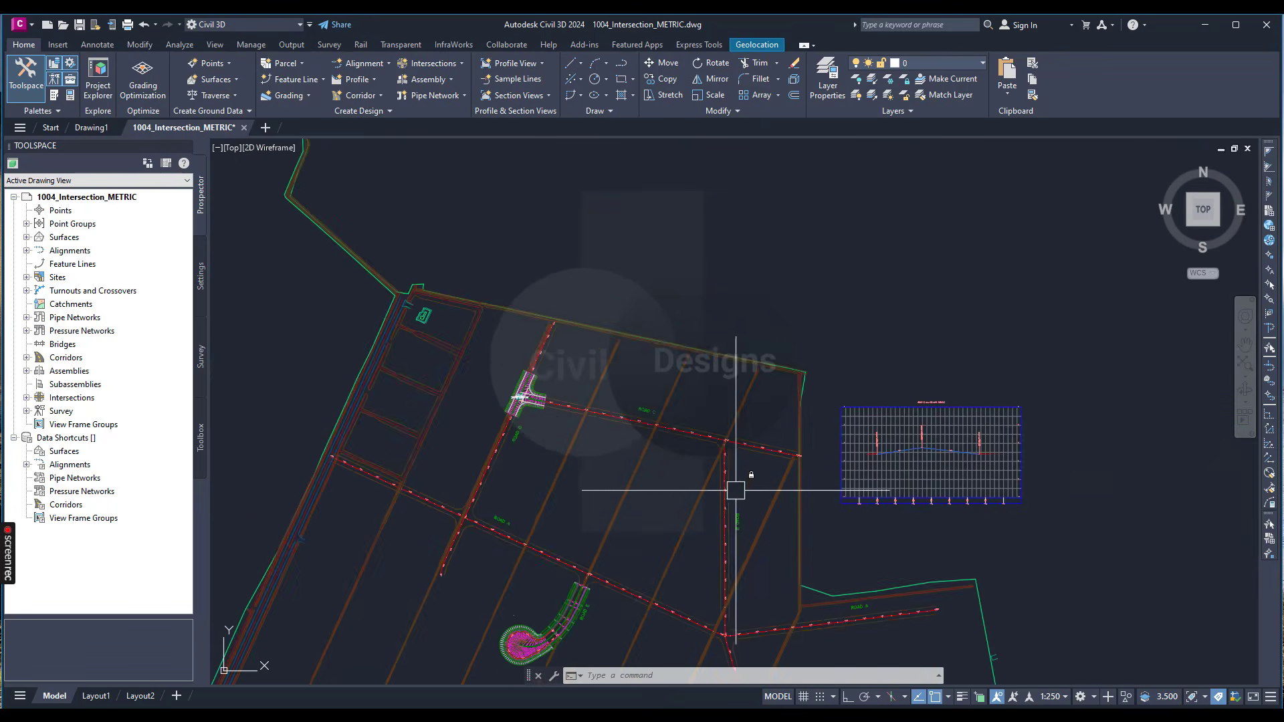
Start a new intersection where Road C meets Road B, with All Crowns Maintained and the default geometry details.
{"action": "scroll", "coordinate": [739, 487], "scroll_direction": "up", "scroll_amount": 2}
{"action": "scroll", "coordinate": [736, 468], "scroll_direction": "up", "scroll_amount": 4}
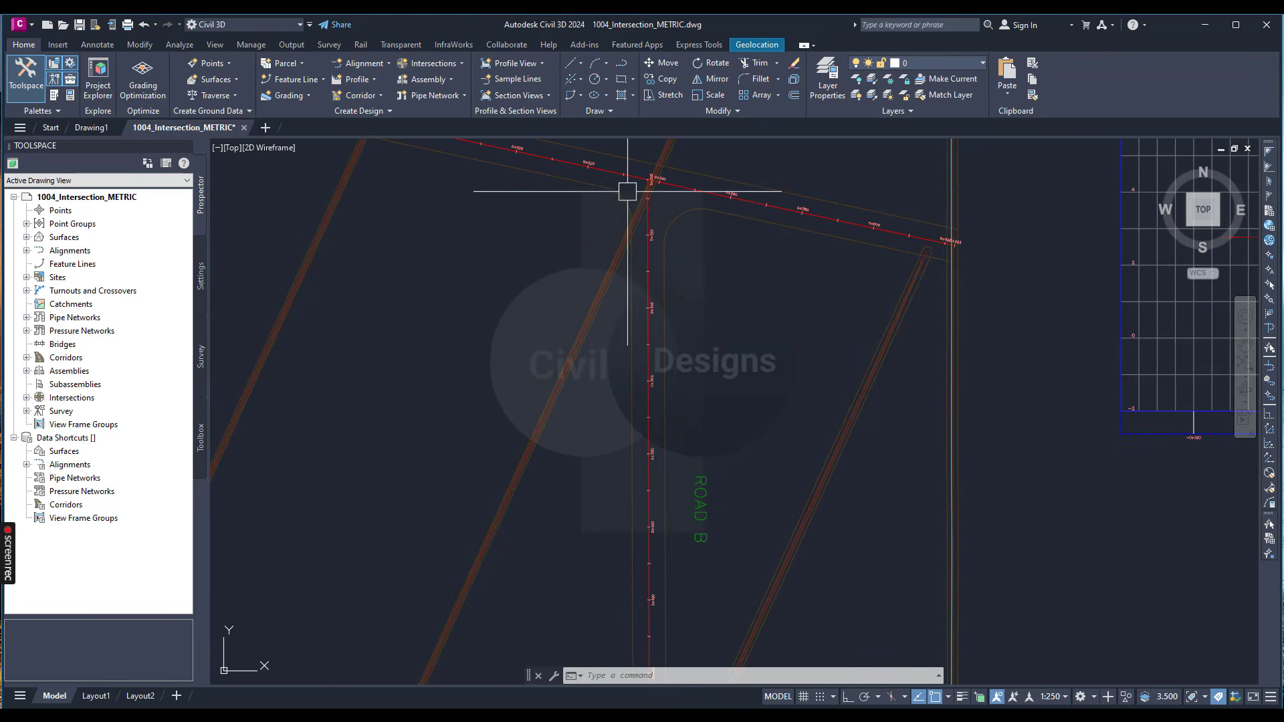
{"action": "scroll", "coordinate": [654, 166], "scroll_direction": "up", "scroll_amount": 2}
{"action": "left_click", "coordinate": [442, 64]}
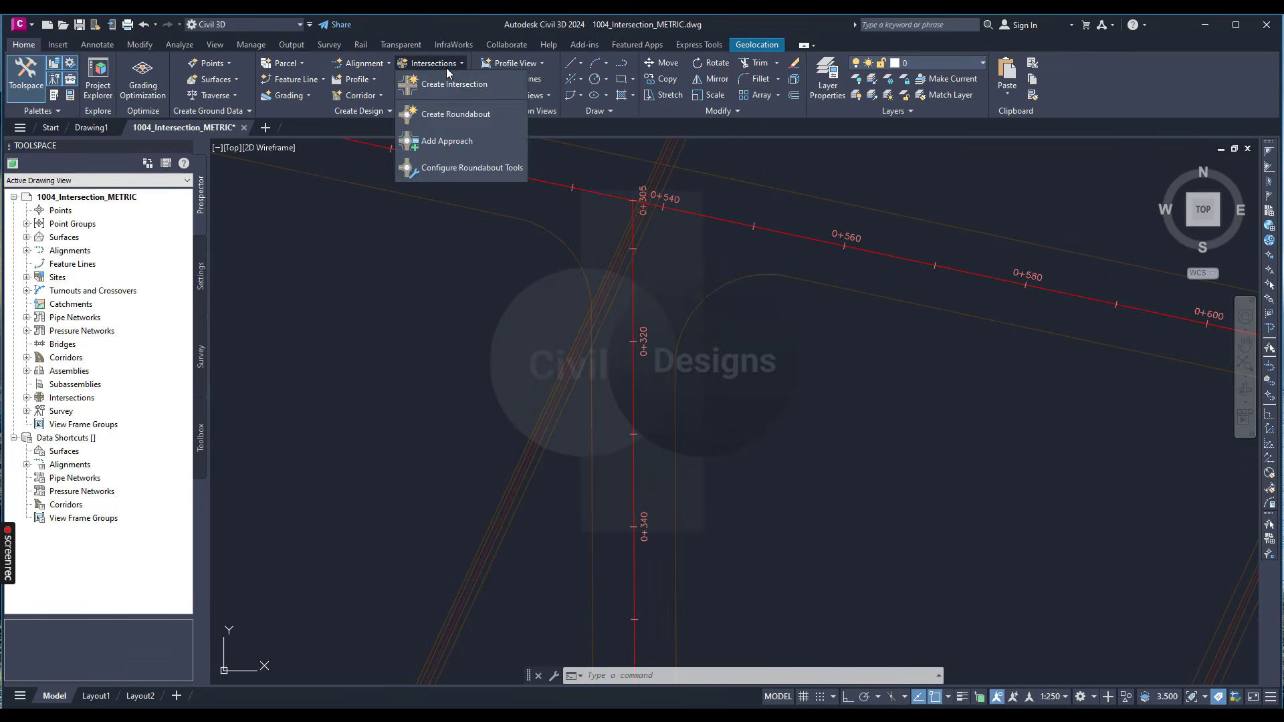
{"action": "left_click", "coordinate": [469, 80]}
{"action": "scroll", "coordinate": [598, 234], "scroll_direction": "up", "scroll_amount": 5}
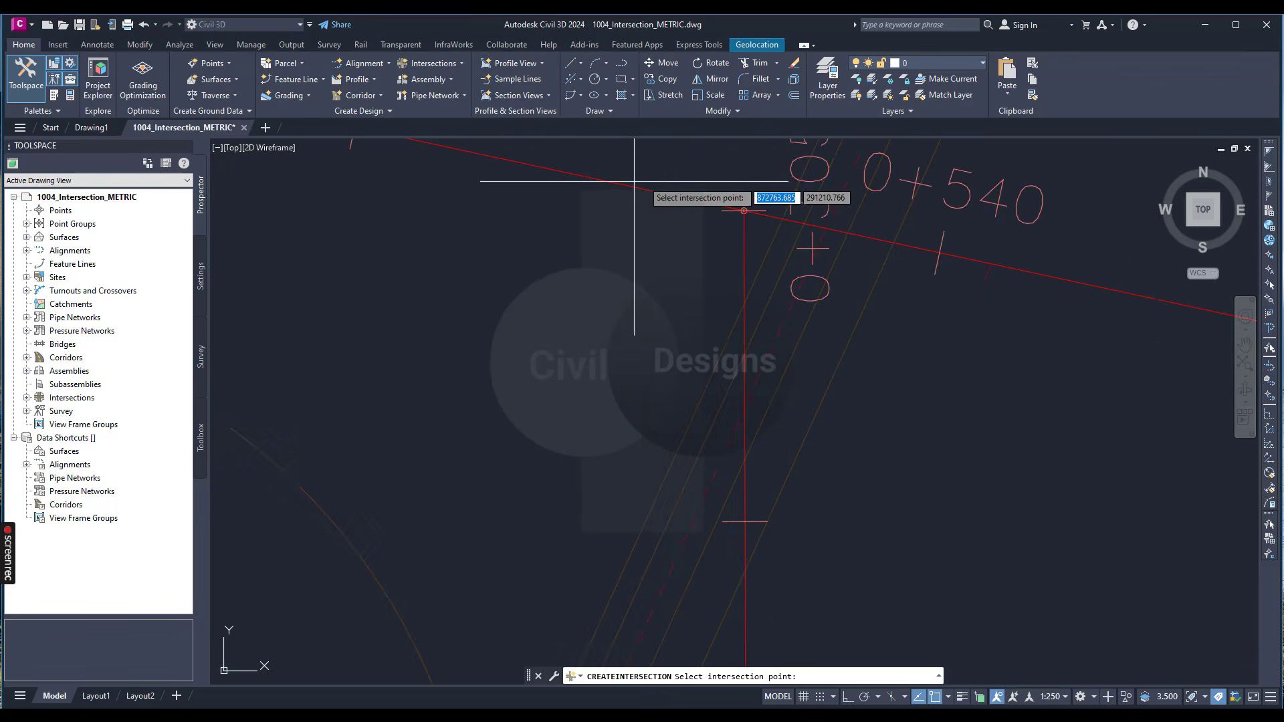
{"action": "left_click", "coordinate": [768, 238]}
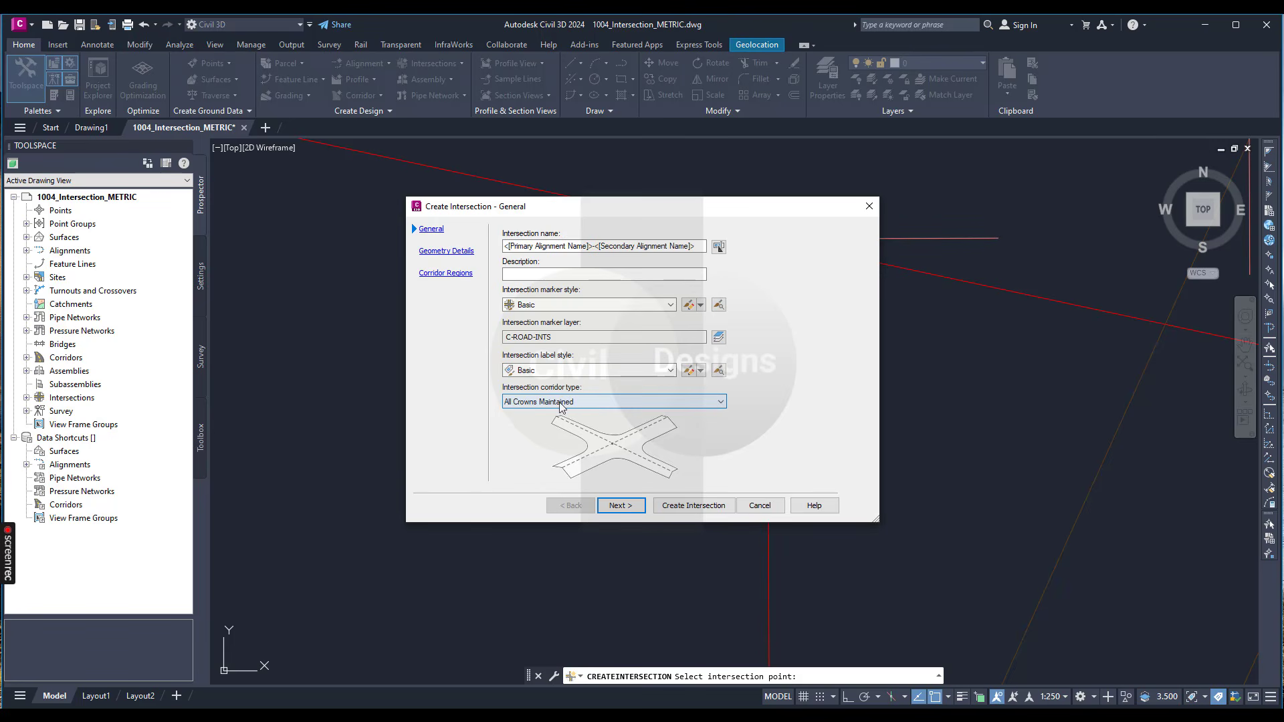
{"action": "left_click", "coordinate": [618, 506]}
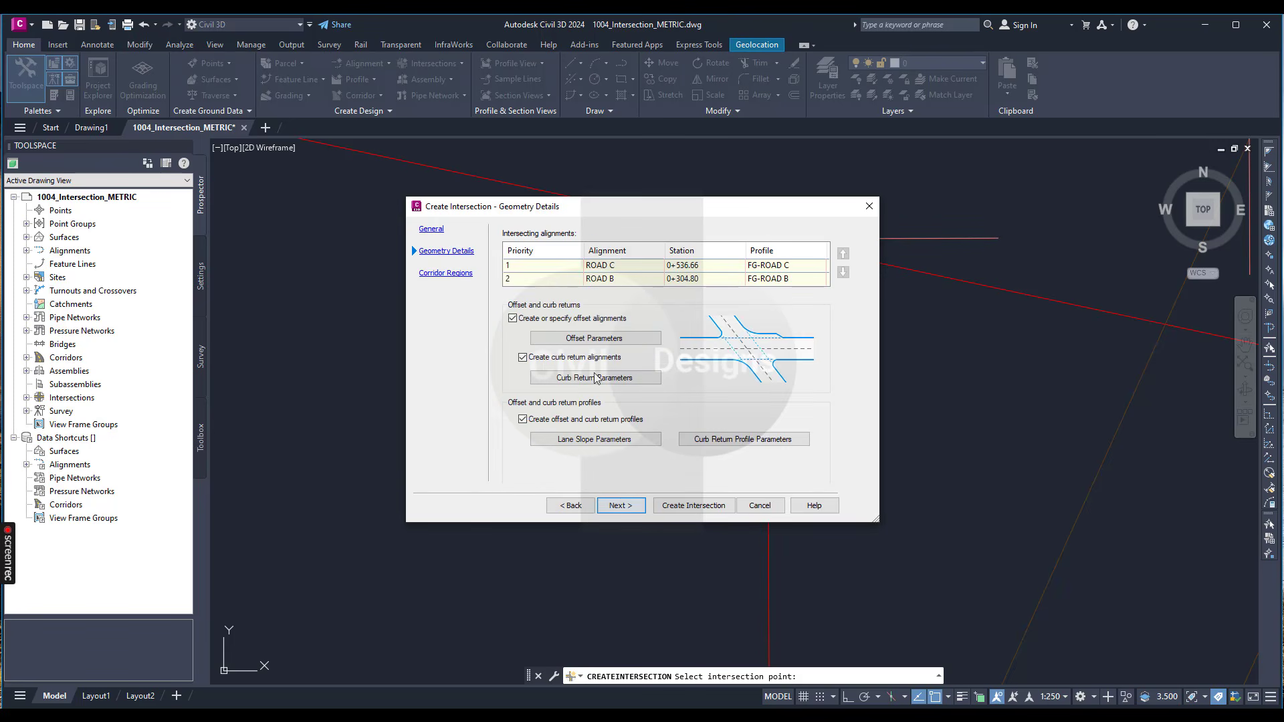
{"action": "left_click", "coordinate": [618, 510]}
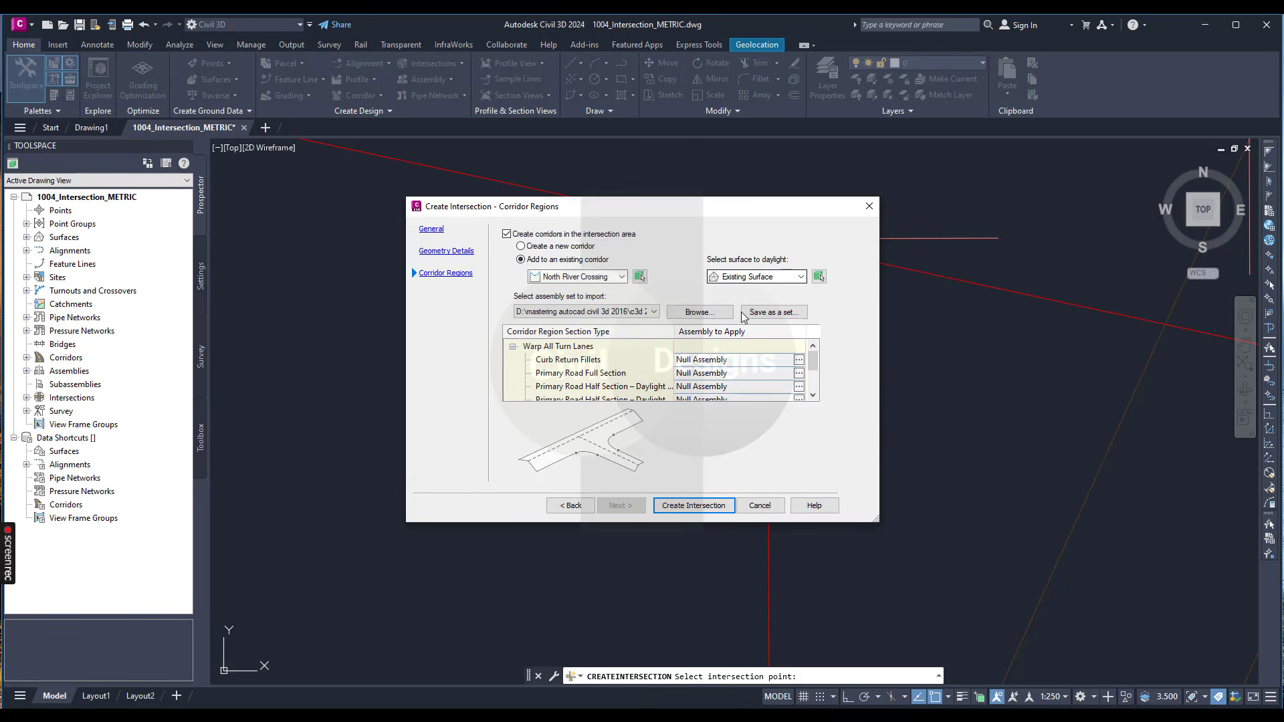
Import the saved assembly set file 1004 for the corridor regions of the Road C and Road B intersection.
{"action": "left_click", "coordinate": [700, 312]}
{"action": "left_click", "coordinate": [541, 270]}
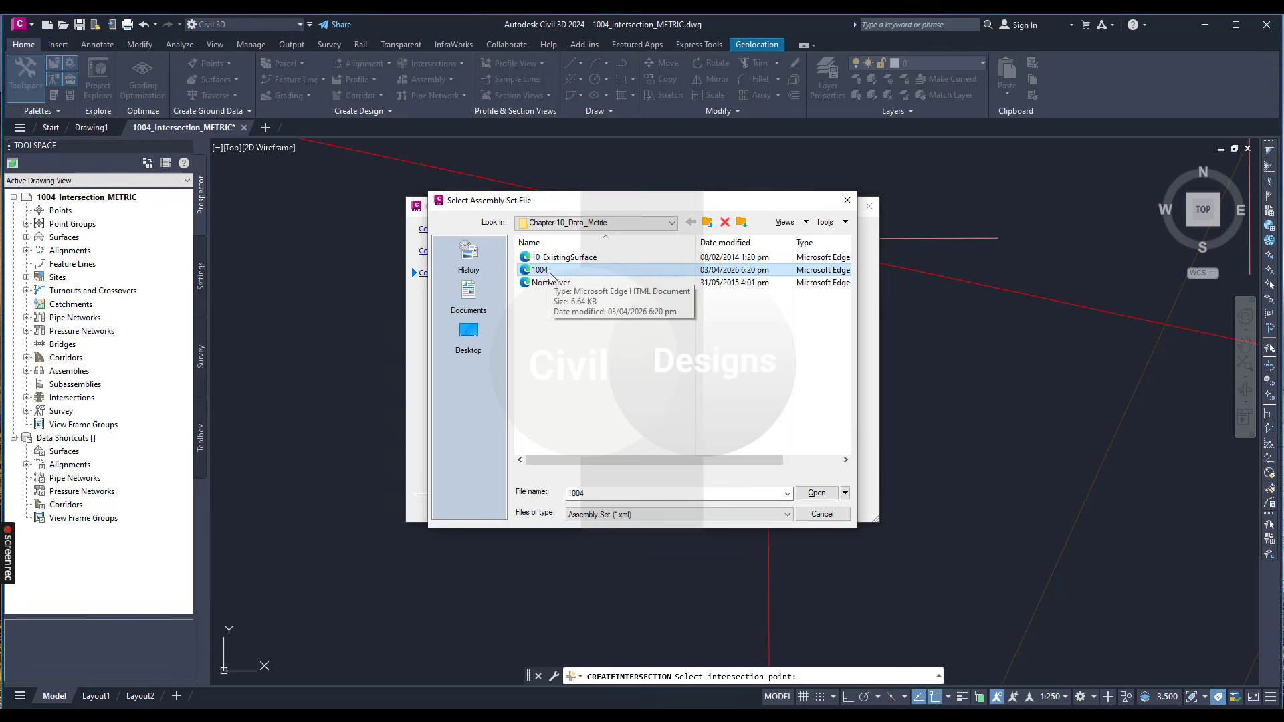
{"action": "left_click", "coordinate": [817, 493]}
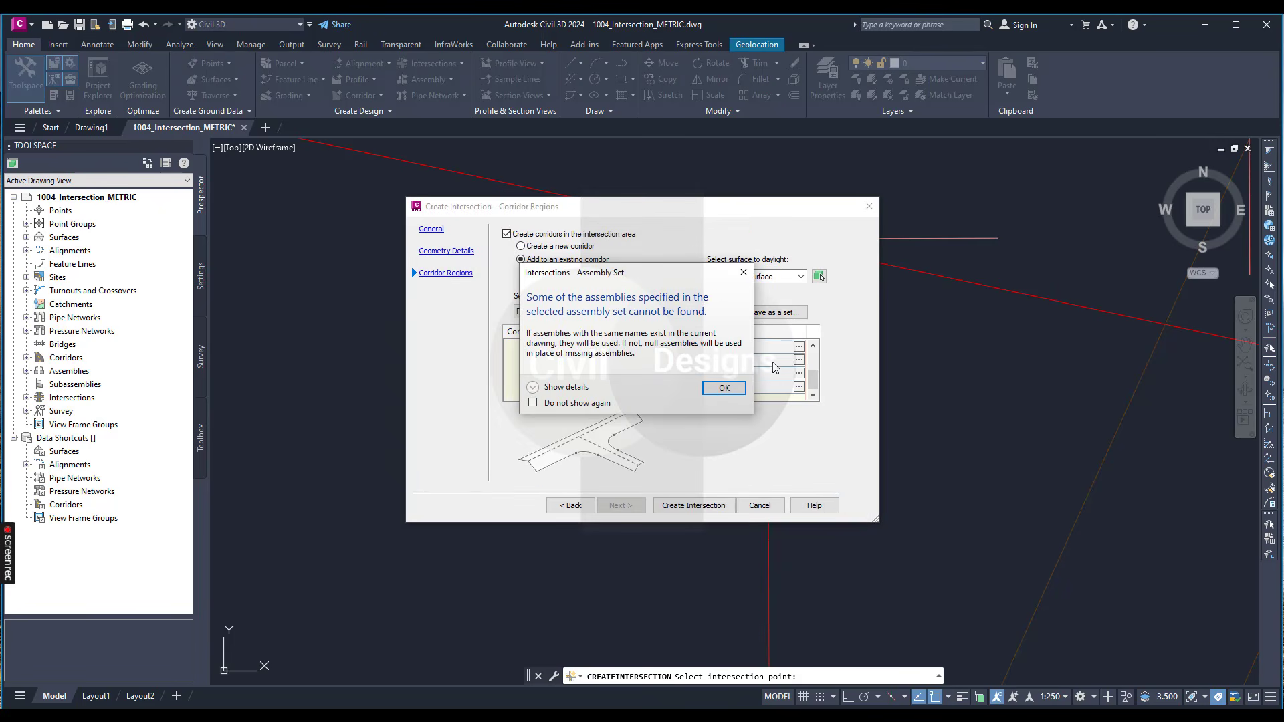
{"action": "left_click", "coordinate": [723, 388]}
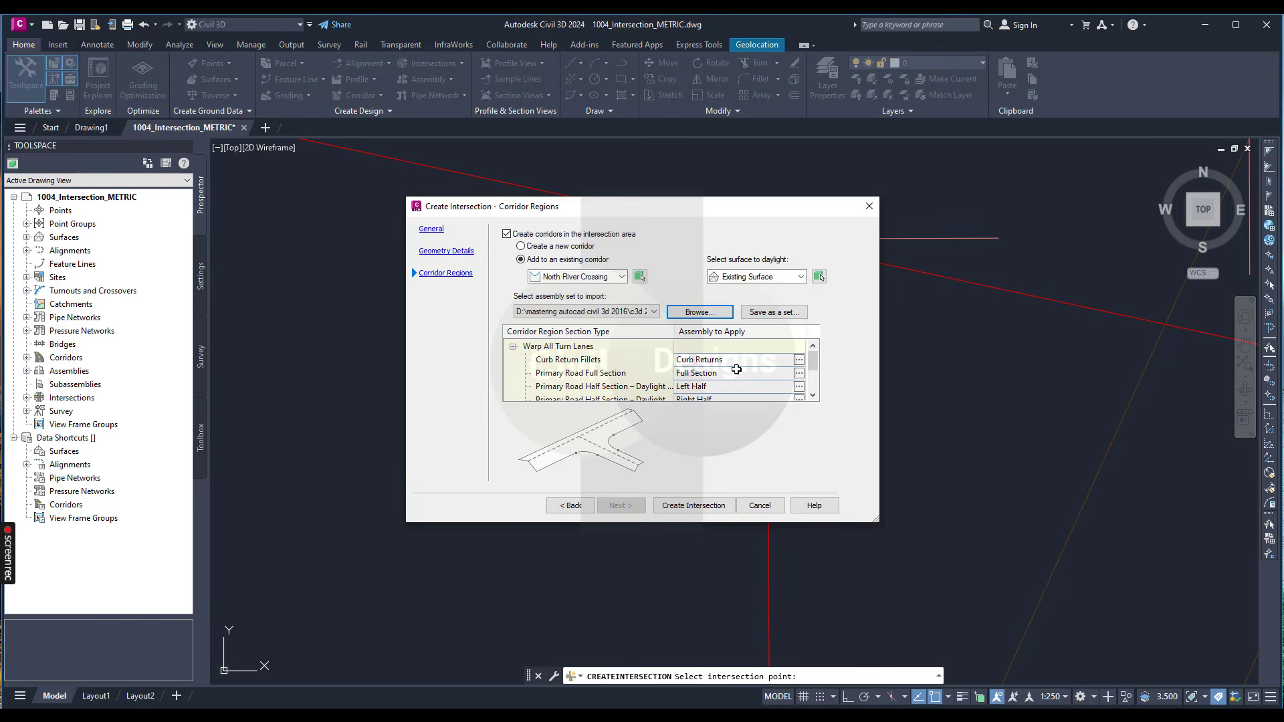
Review the imported region assemblies and create the Road C and Road B intersection in the North River Crossing corridor.
{"action": "scroll", "coordinate": [736, 372], "scroll_direction": "down", "scroll_amount": 2}
{"action": "scroll", "coordinate": [727, 380], "scroll_direction": "up", "scroll_amount": 2}
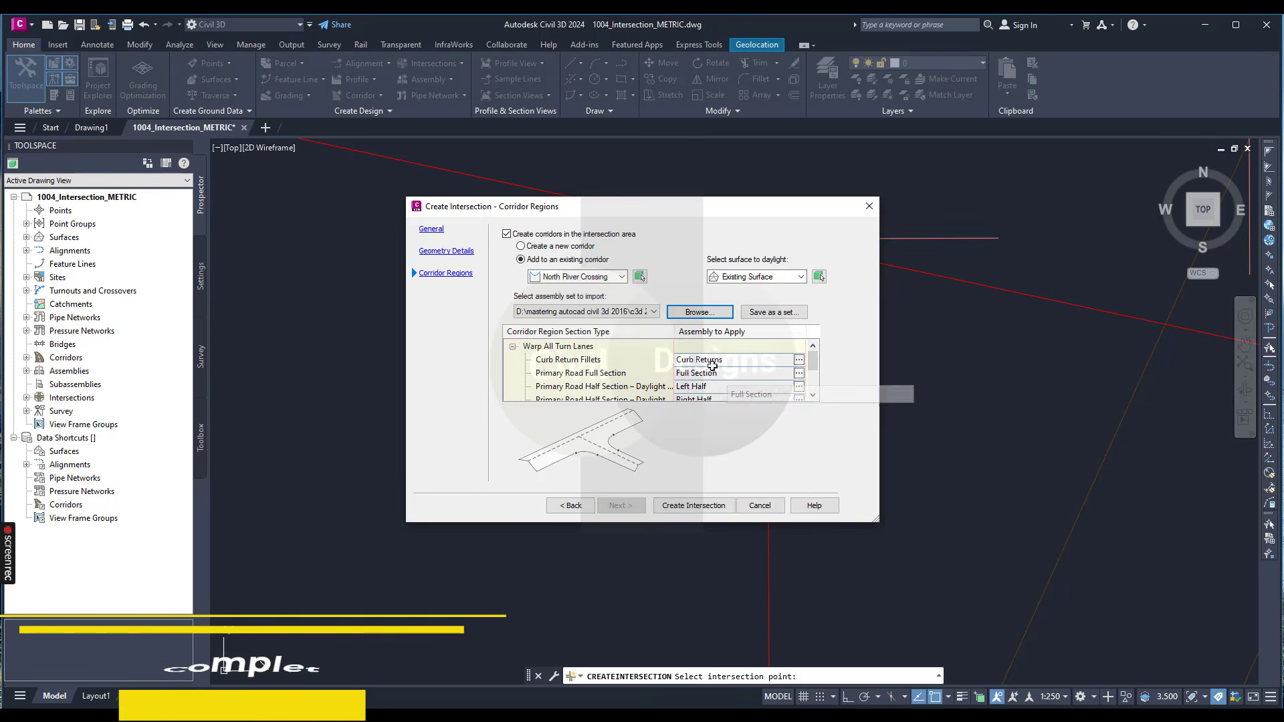
{"action": "scroll", "coordinate": [727, 374], "scroll_direction": "down", "scroll_amount": 2}
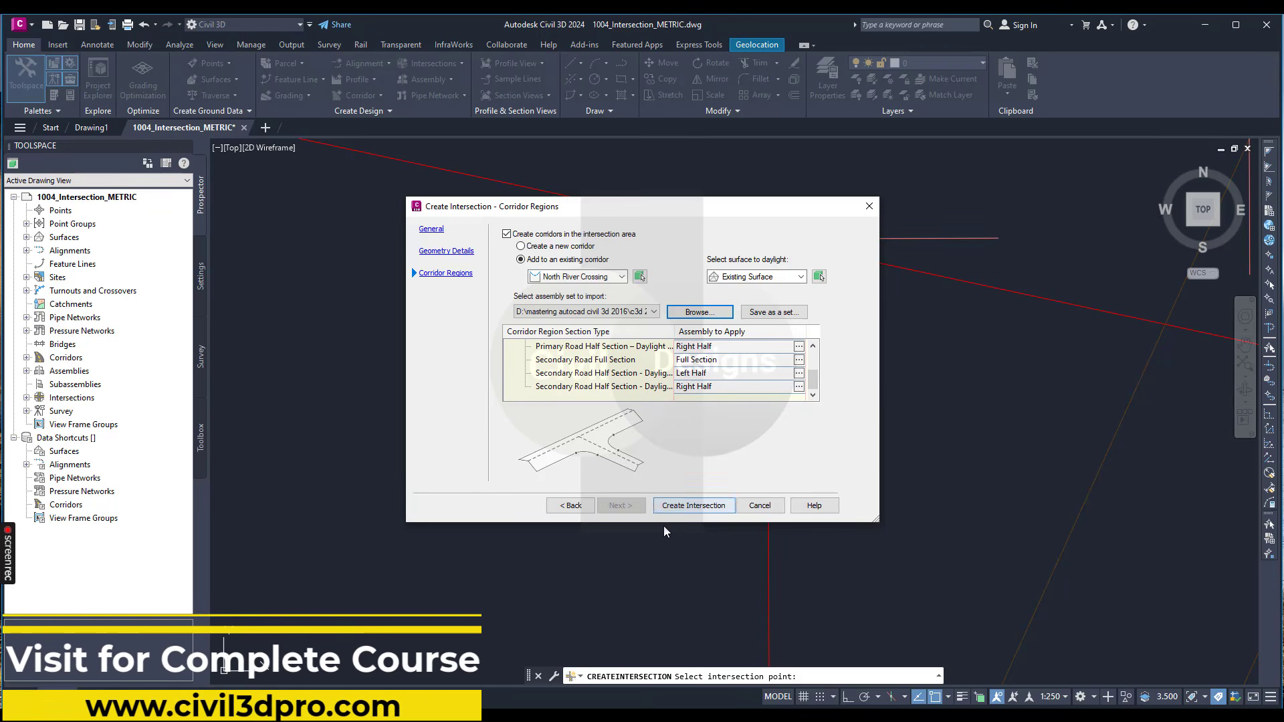
{"action": "left_click", "coordinate": [693, 504]}
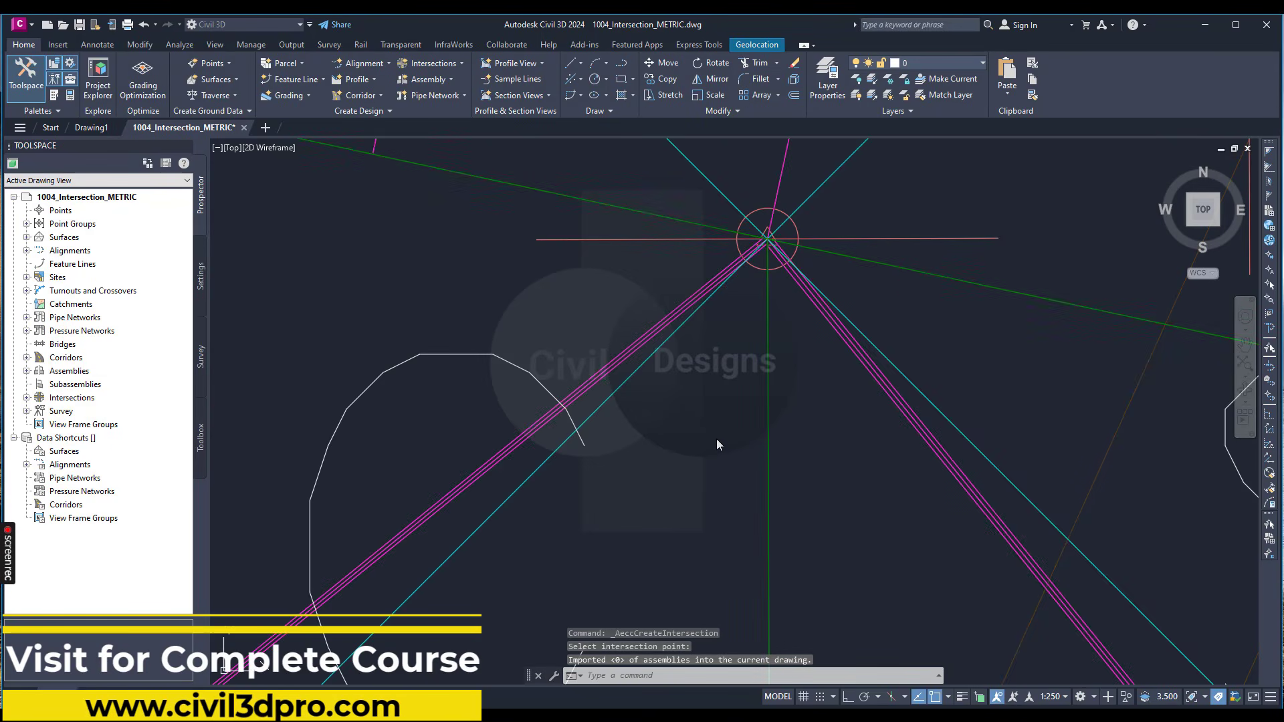
Stretch the Road C corridor region from the Road D intersection along Road C to the near edge of the Road B intersection.
{"action": "scroll", "coordinate": [716, 425], "scroll_direction": "down", "scroll_amount": 6}
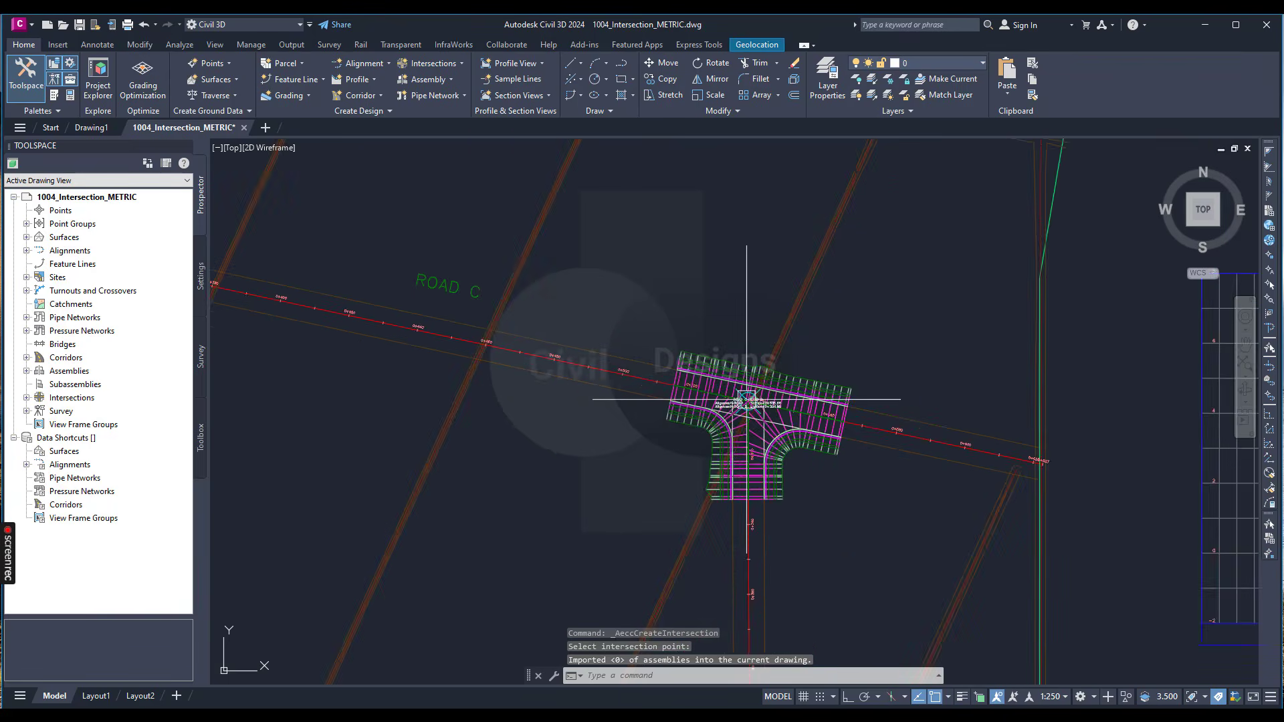
{"action": "scroll", "coordinate": [746, 400], "scroll_direction": "down", "scroll_amount": 2}
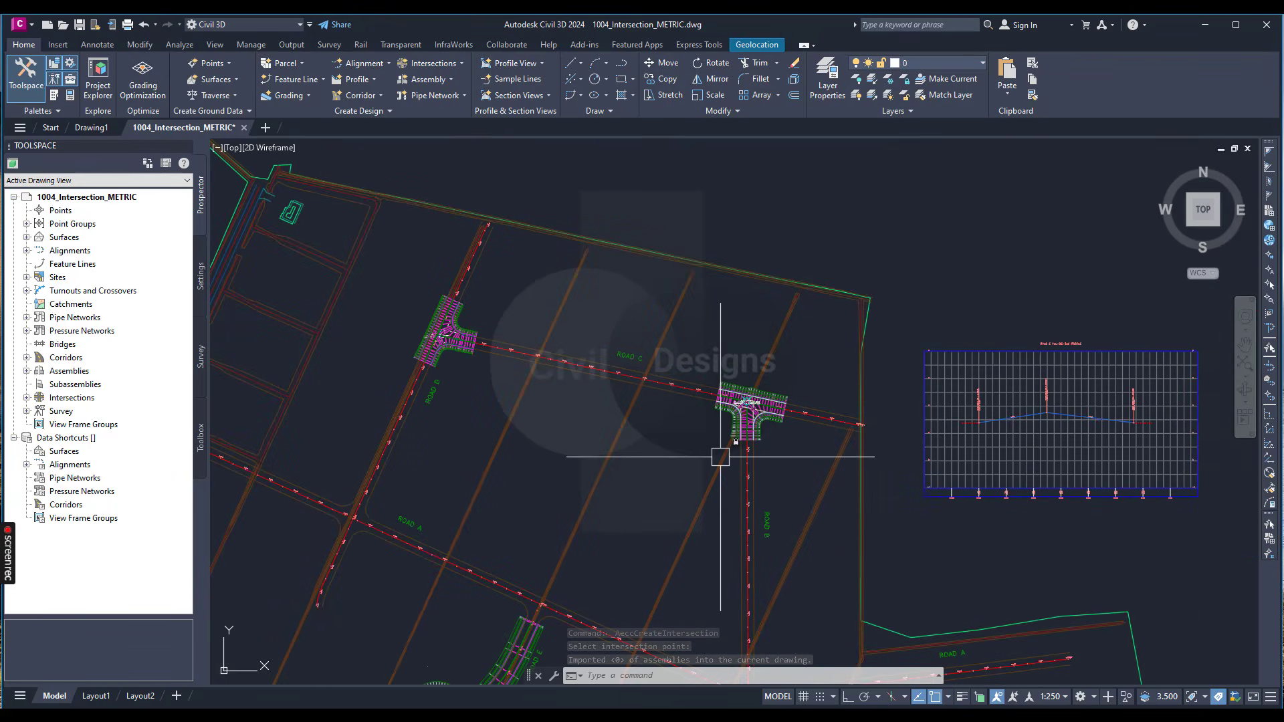
{"action": "scroll", "coordinate": [468, 341], "scroll_direction": "up", "scroll_amount": 6}
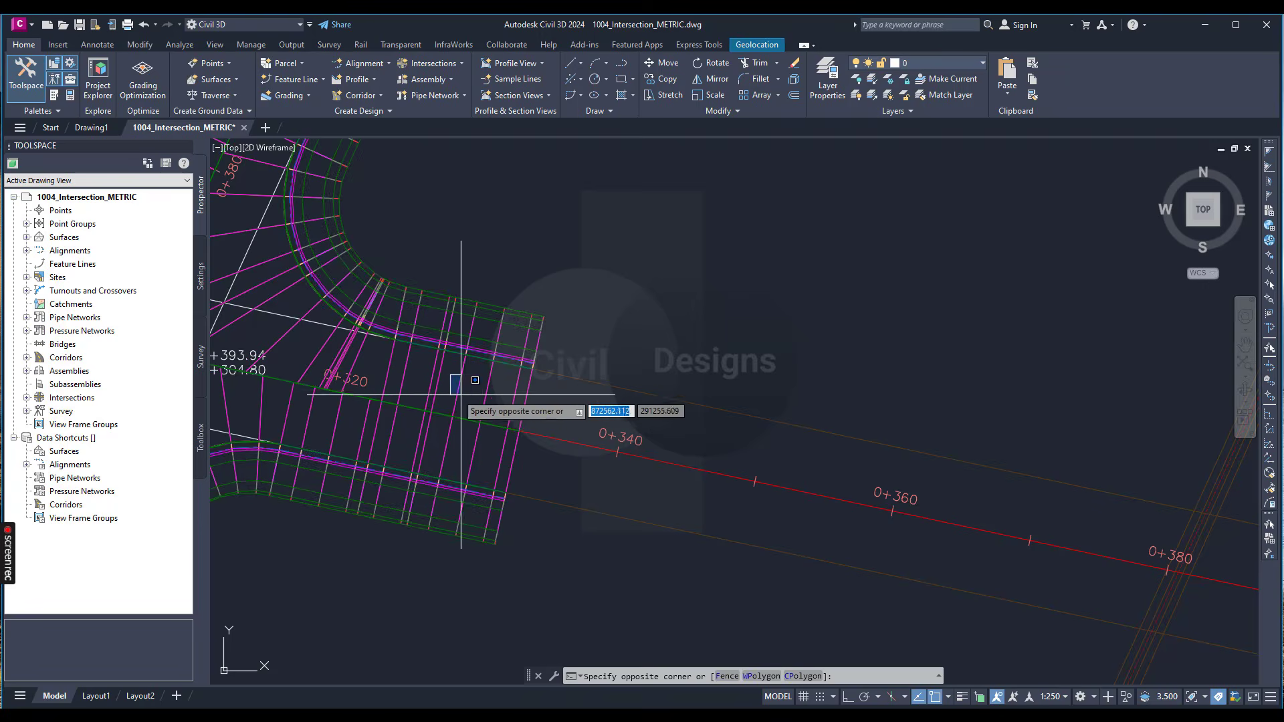
{"action": "left_click", "coordinate": [474, 408]}
{"action": "left_click", "coordinate": [520, 430]}
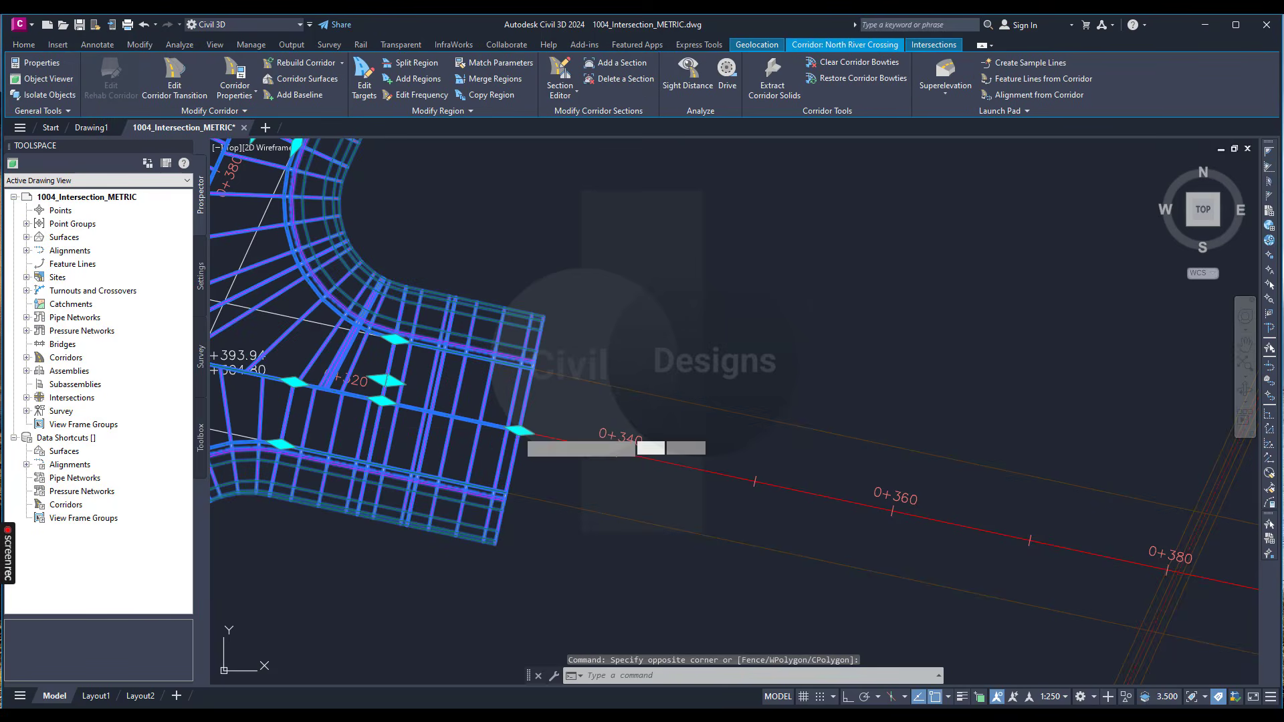
{"action": "scroll", "coordinate": [520, 429], "scroll_direction": "down", "scroll_amount": 2}
{"action": "scroll", "coordinate": [521, 432], "scroll_direction": "down", "scroll_amount": 4}
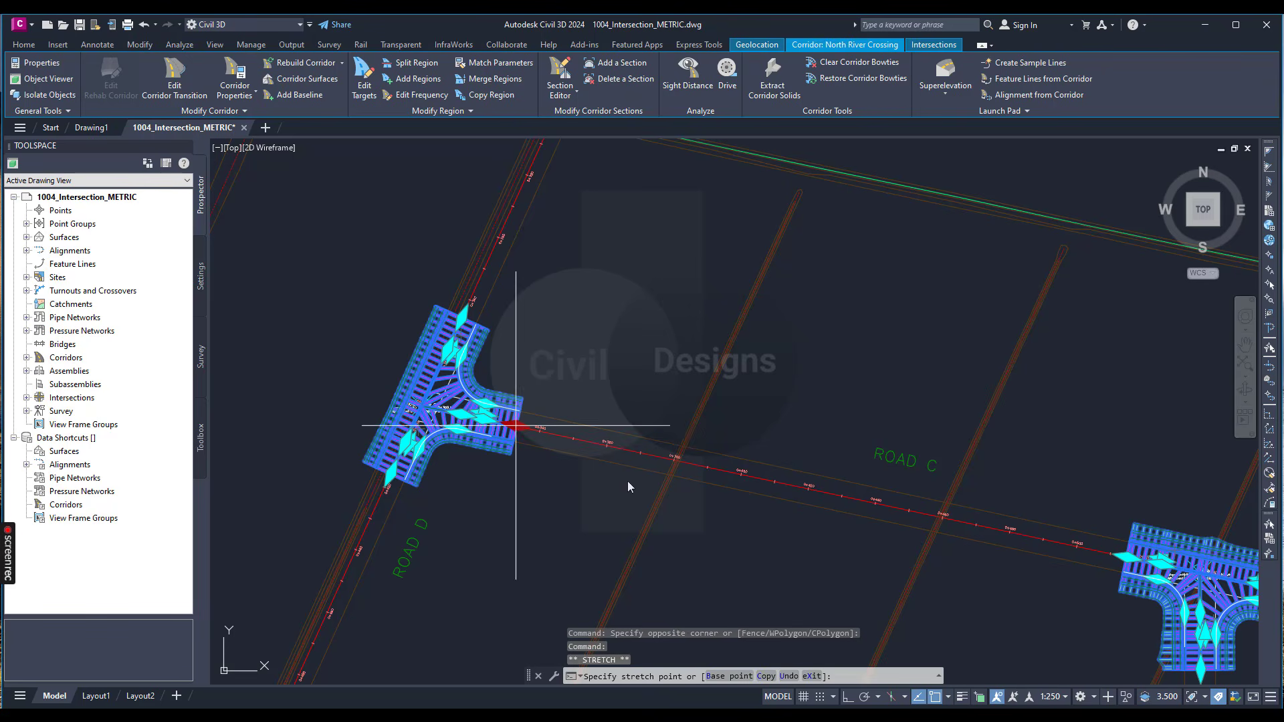
{"action": "scroll", "coordinate": [1127, 565], "scroll_direction": "up", "scroll_amount": 4}
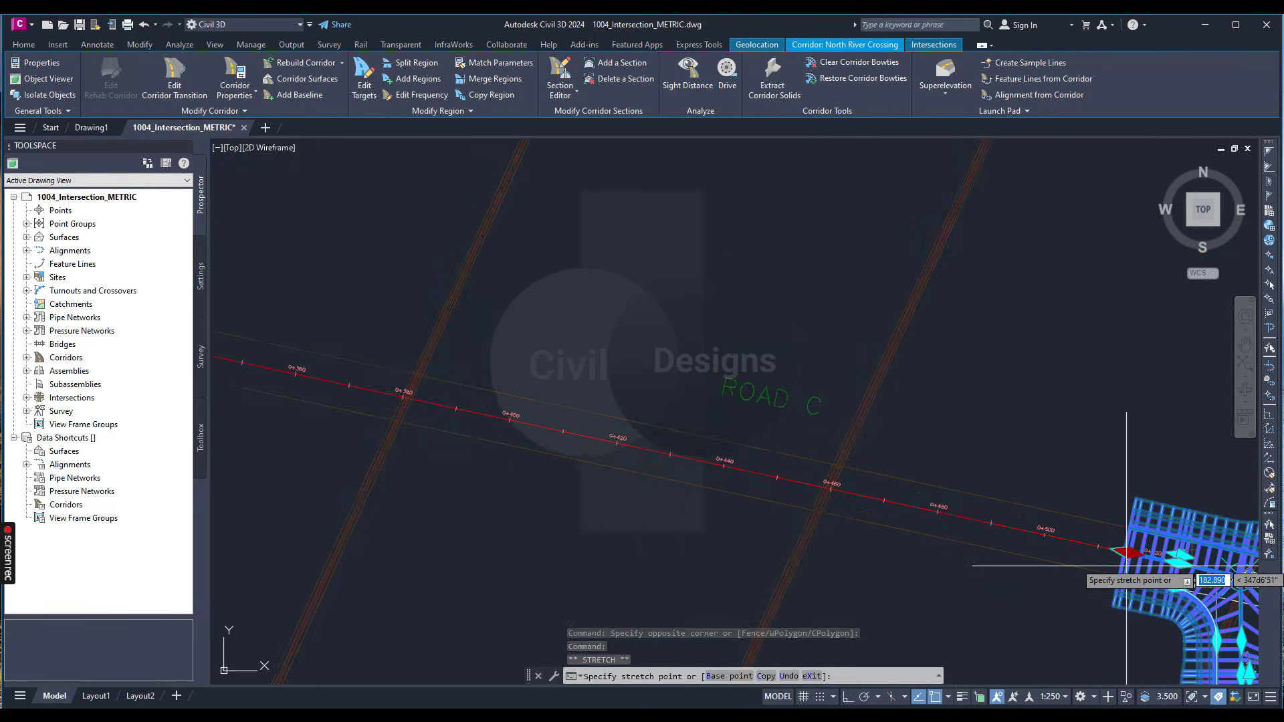
{"action": "scroll", "coordinate": [1135, 560], "scroll_direction": "up", "scroll_amount": 6}
{"action": "left_click", "coordinate": [1118, 525]}
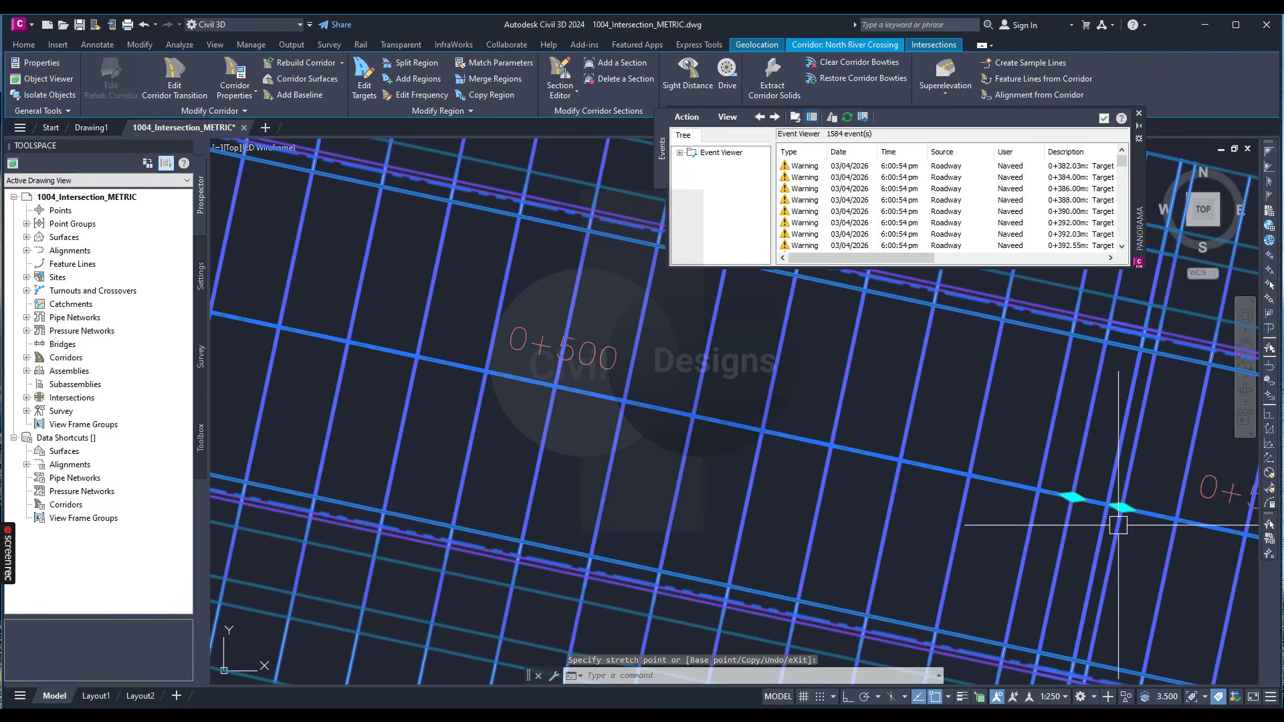
{"action": "left_click", "coordinate": [1139, 114]}
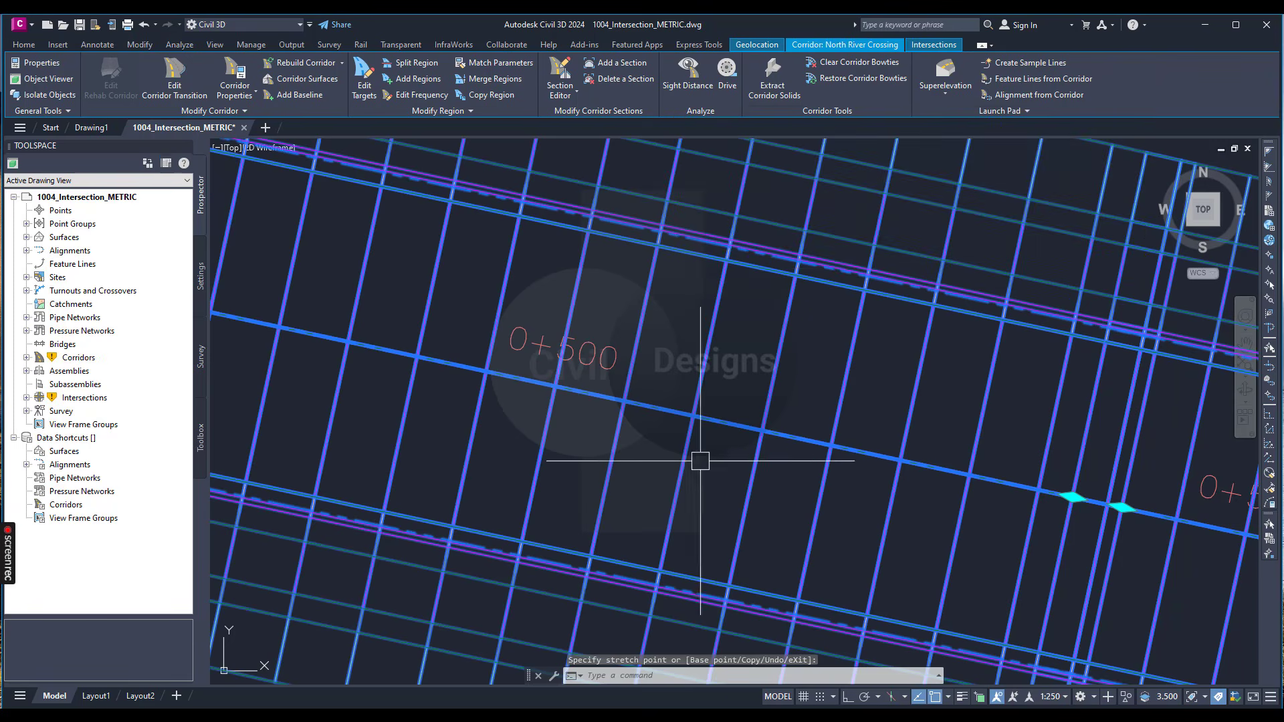
{"action": "scroll", "coordinate": [699, 435], "scroll_direction": "down", "scroll_amount": 5}
{"action": "scroll", "coordinate": [722, 384], "scroll_direction": "down", "scroll_amount": 2}
{"action": "key", "text": "Escape"}
Examine the extended Road C corridor between the two intersections and its position among the surrounding roads.
{"action": "scroll", "coordinate": [733, 455], "scroll_direction": "up", "scroll_amount": 5}
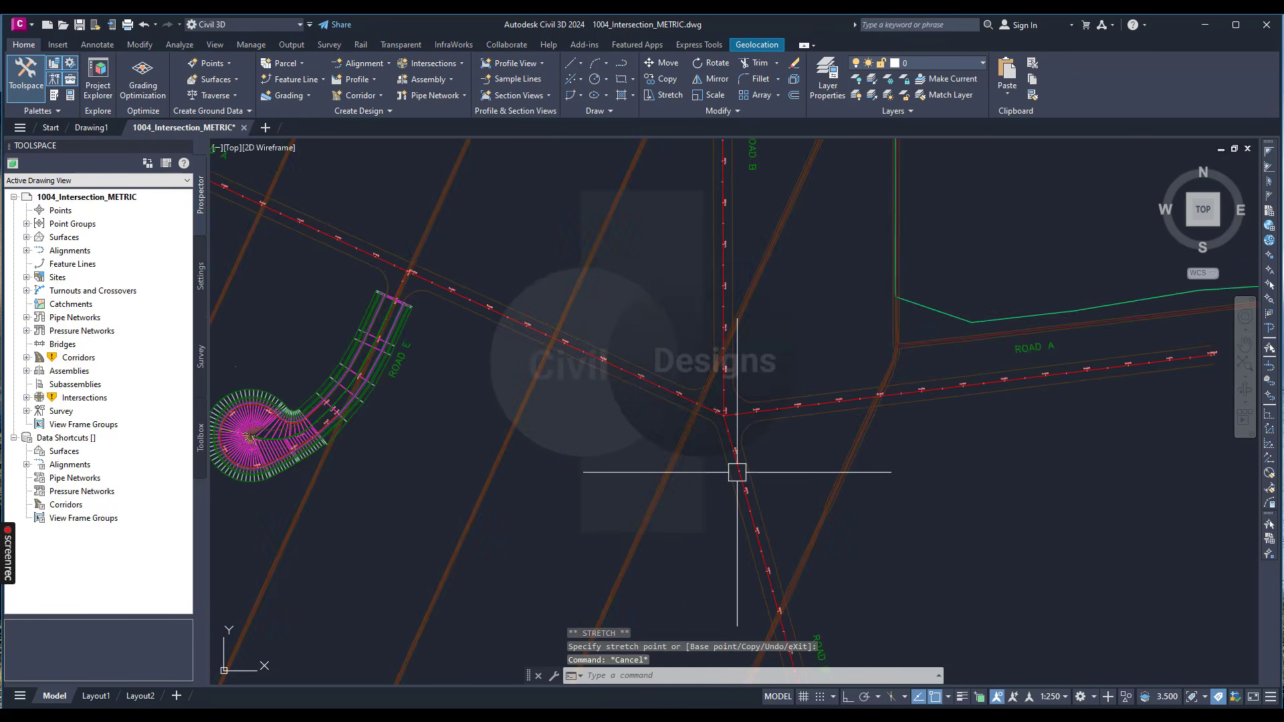
{"action": "scroll", "coordinate": [734, 498], "scroll_direction": "down", "scroll_amount": 2}
{"action": "scroll", "coordinate": [699, 500], "scroll_direction": "down", "scroll_amount": 6}
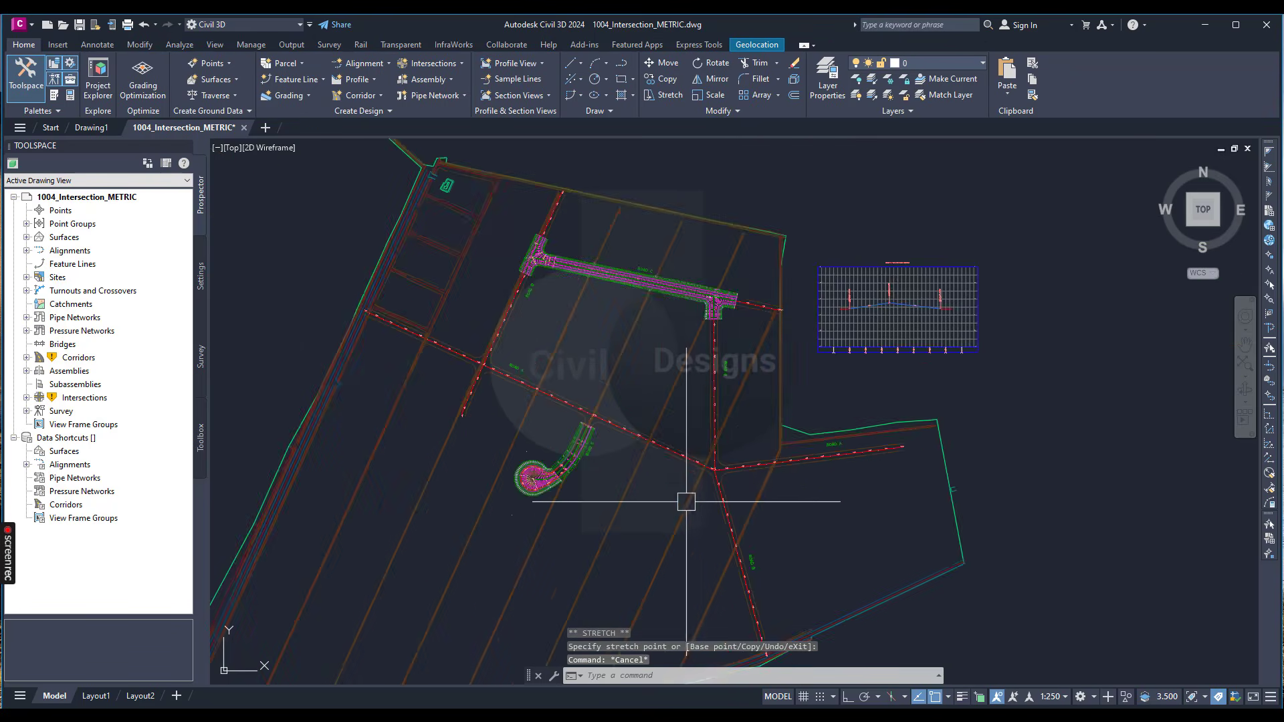
{"action": "scroll", "coordinate": [707, 372], "scroll_direction": "up", "scroll_amount": 8}
{"action": "scroll", "coordinate": [602, 324], "scroll_direction": "down", "scroll_amount": 2}
{"action": "scroll", "coordinate": [612, 348], "scroll_direction": "down", "scroll_amount": 4}
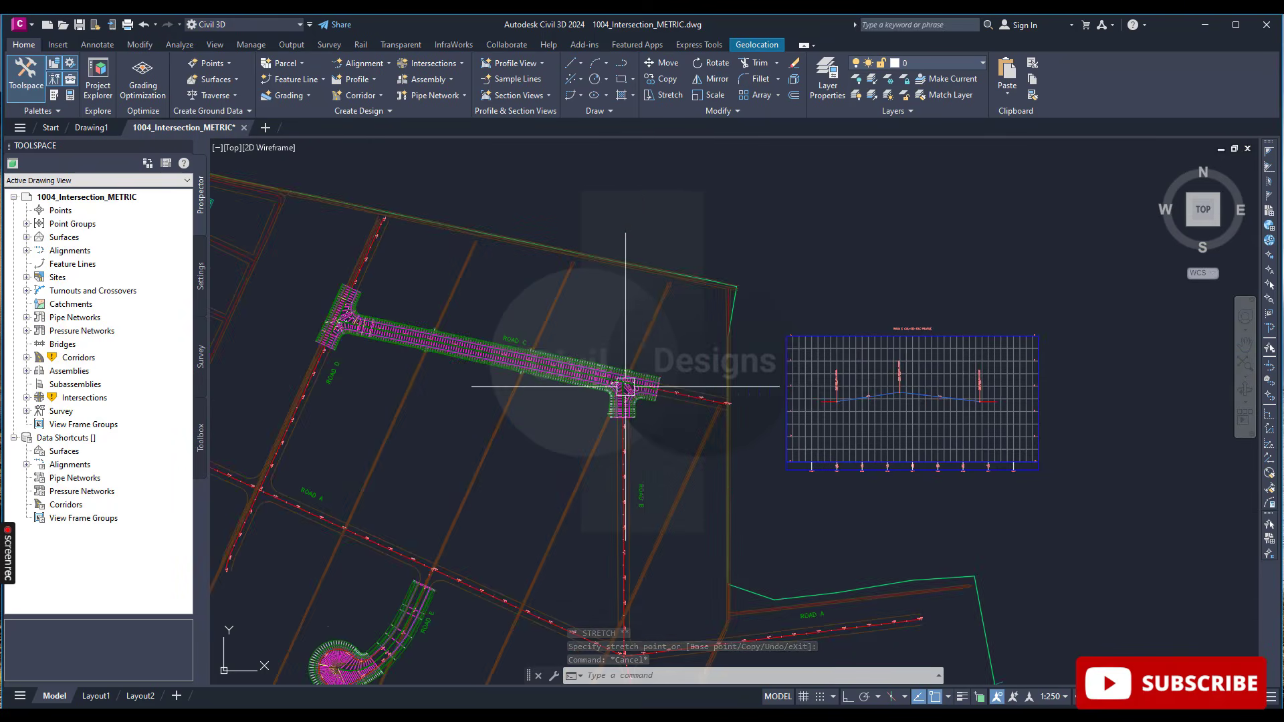
{"action": "scroll", "coordinate": [659, 430], "scroll_direction": "up", "scroll_amount": 4}
{"action": "scroll", "coordinate": [658, 434], "scroll_direction": "down", "scroll_amount": 2}
{"action": "scroll", "coordinate": [648, 426], "scroll_direction": "up", "scroll_amount": 2}
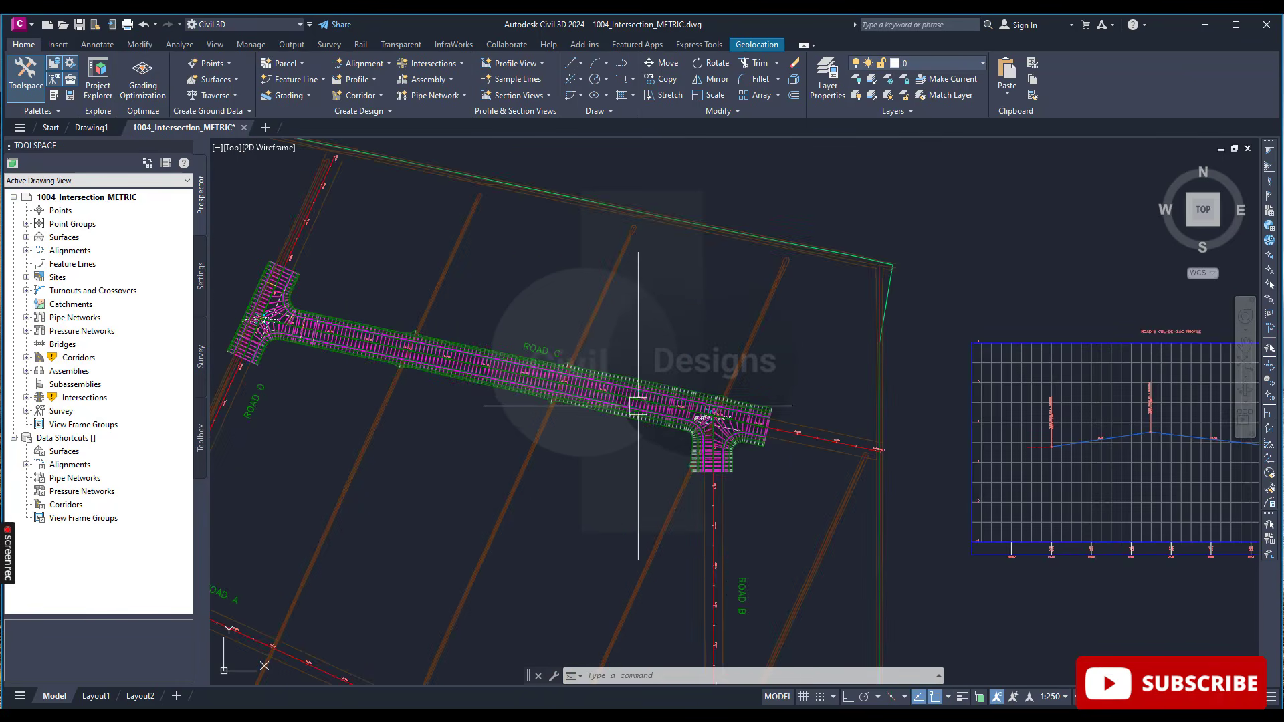
{"action": "scroll", "coordinate": [636, 419], "scroll_direction": "down", "scroll_amount": 4}
{"action": "scroll", "coordinate": [682, 441], "scroll_direction": "up", "scroll_amount": 4}
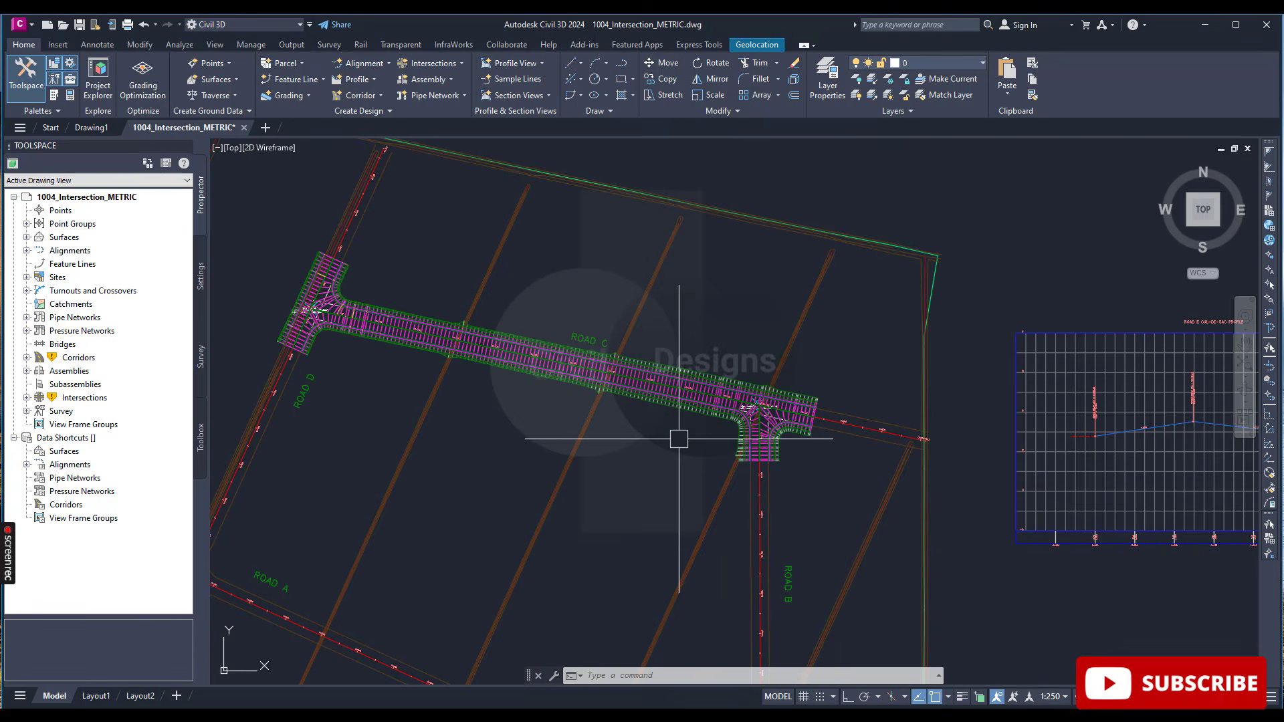
{"action": "mouse_move", "coordinate": [663, 466]}
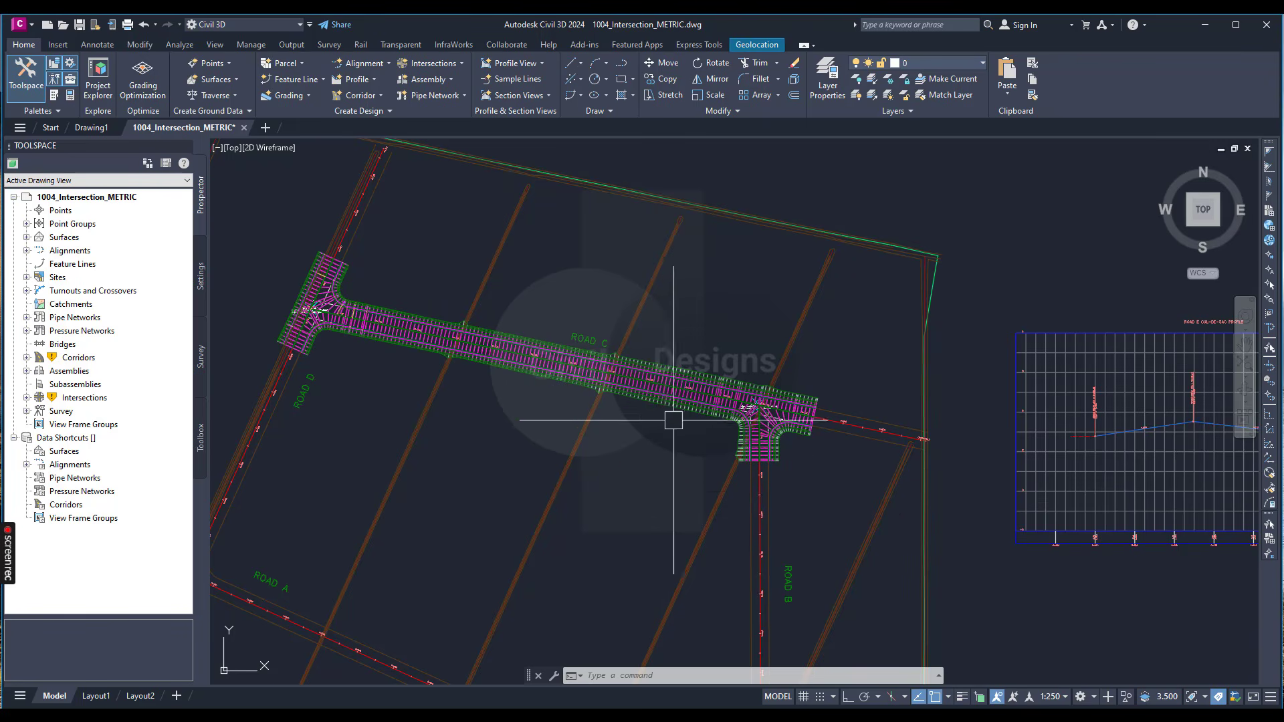
{"action": "scroll", "coordinate": [639, 408], "scroll_direction": "down", "scroll_amount": 2}
{"action": "scroll", "coordinate": [639, 430], "scroll_direction": "up", "scroll_amount": 3}
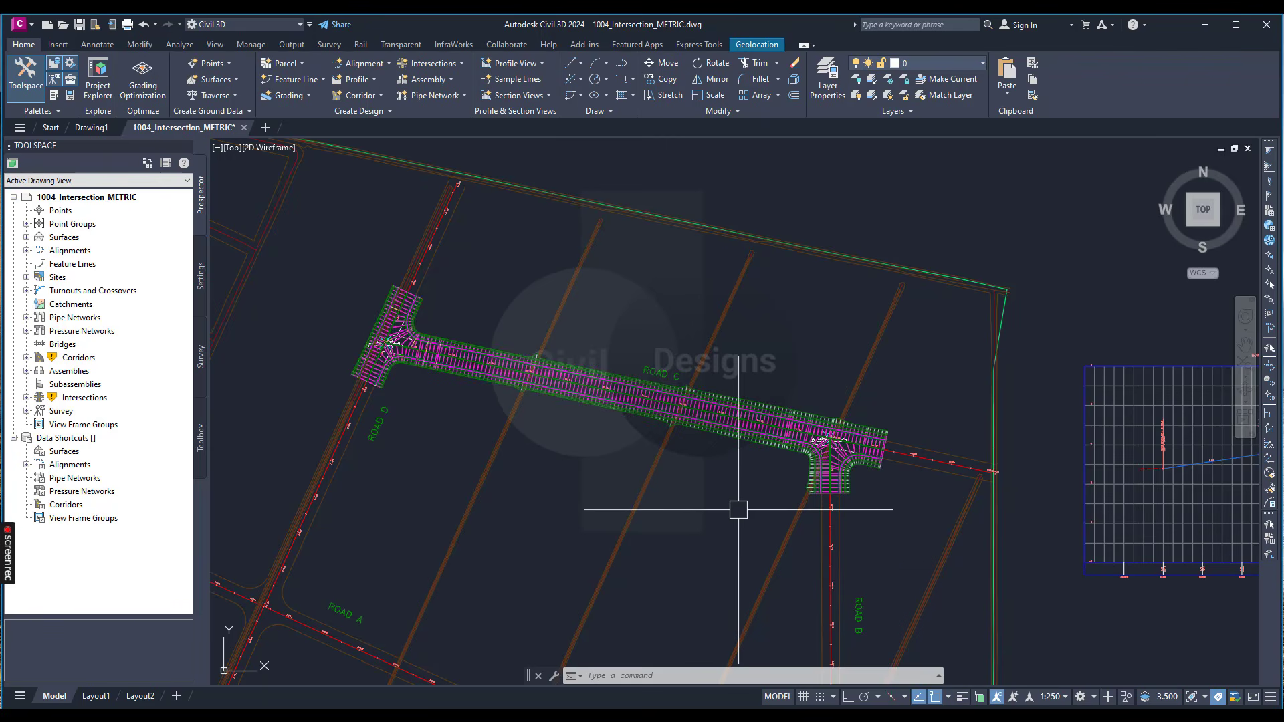
{"action": "mouse_move", "coordinate": [739, 509]}
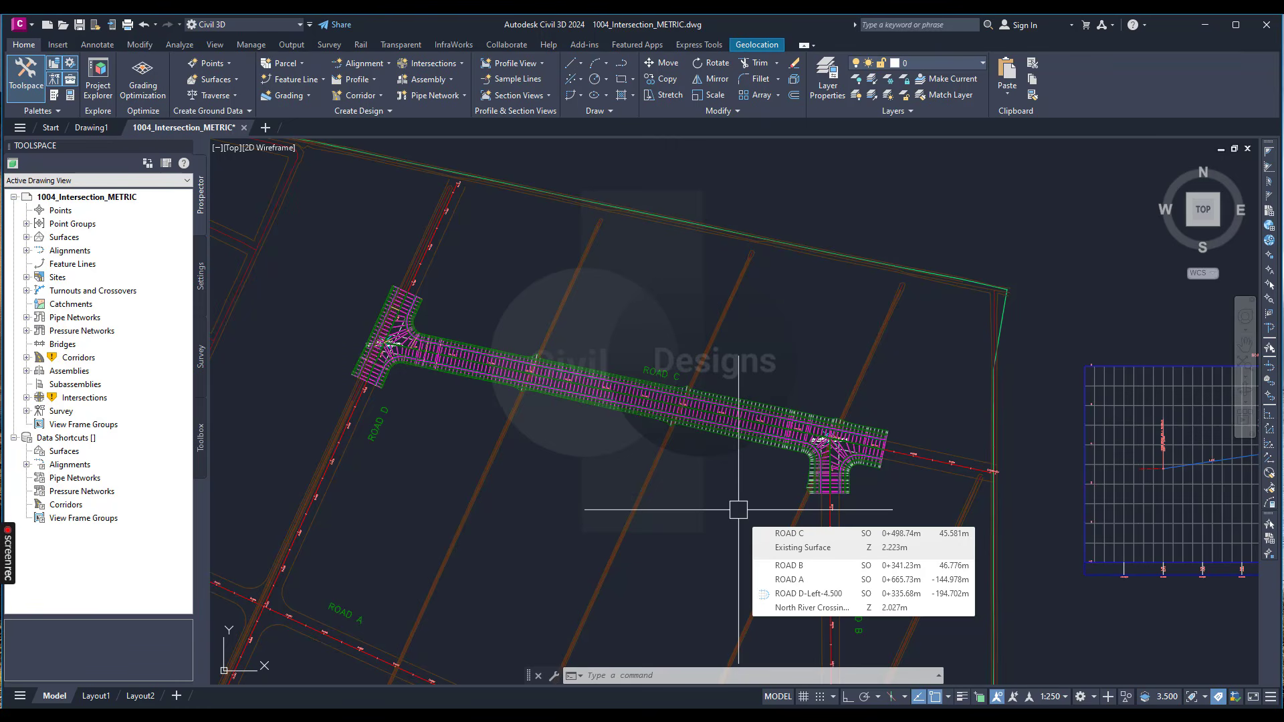
{"action": "scroll", "coordinate": [715, 469], "scroll_direction": "down", "scroll_amount": 2}
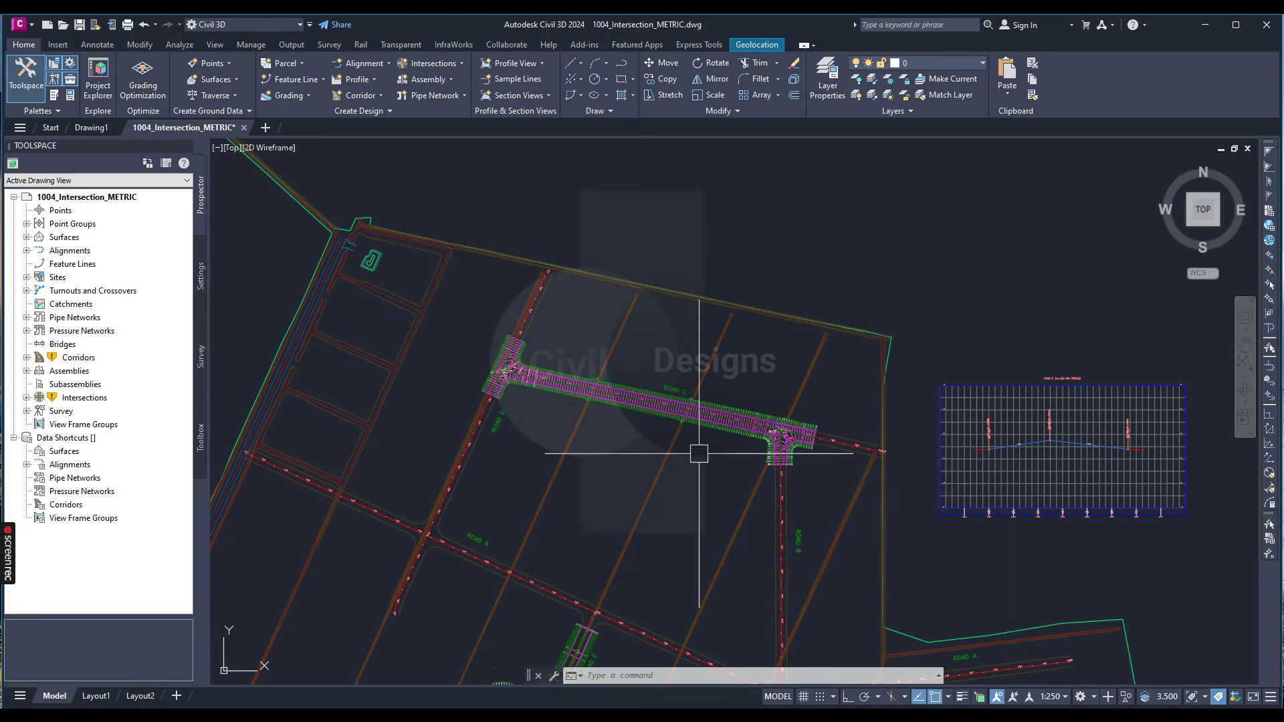